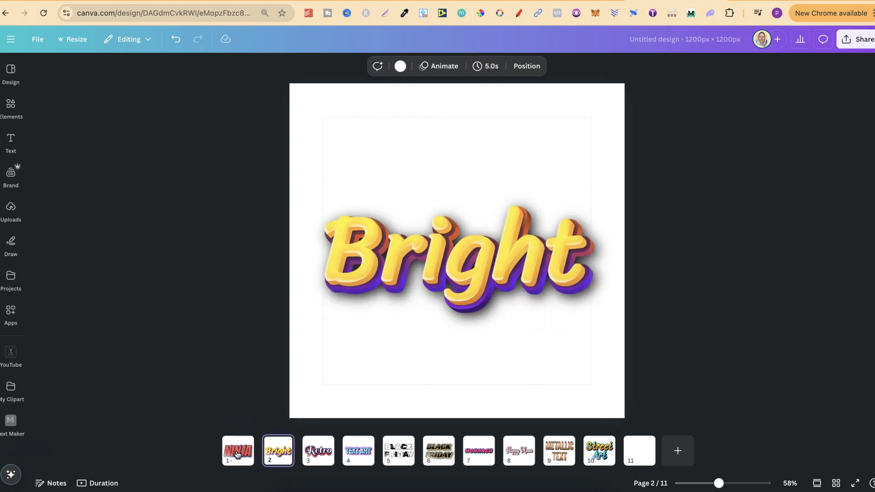
Step: Page through the Bright, Retro, Text Art, Black Friday and Happy Xmas pages, then search apps for 'text maker'
{"action": "key", "text": "Right"}
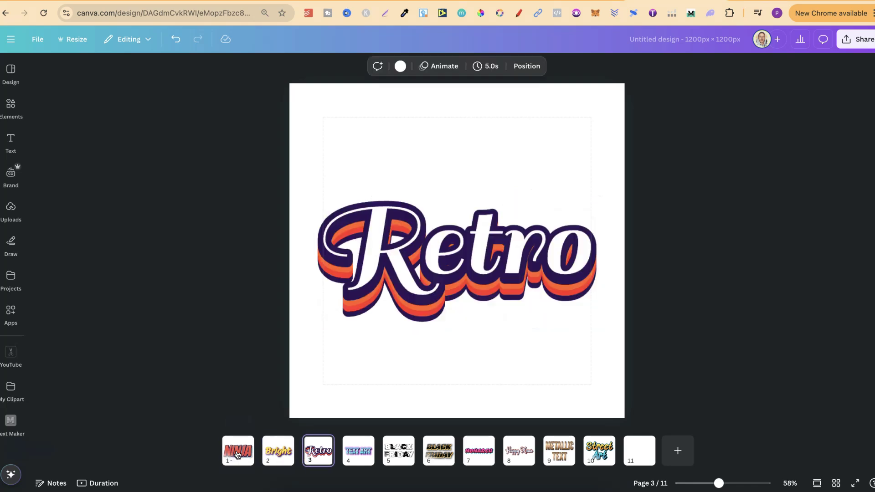
{"action": "key", "text": "Right"}
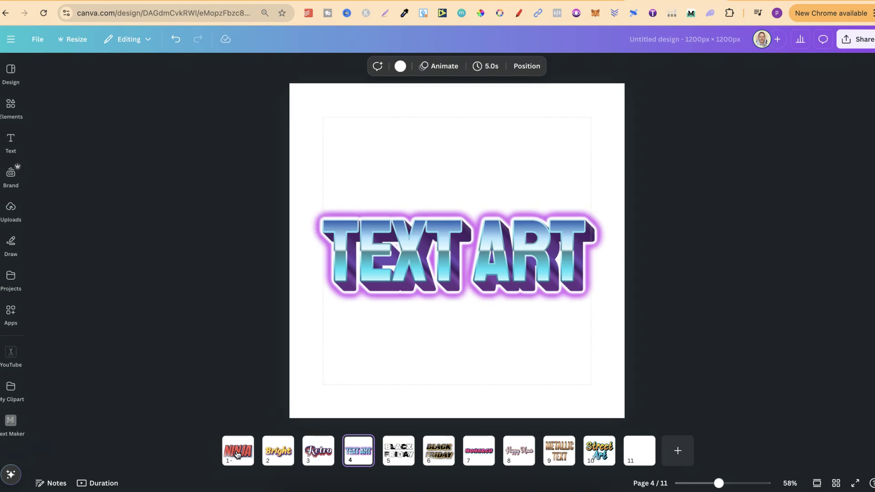
{"action": "key", "text": "Right"}
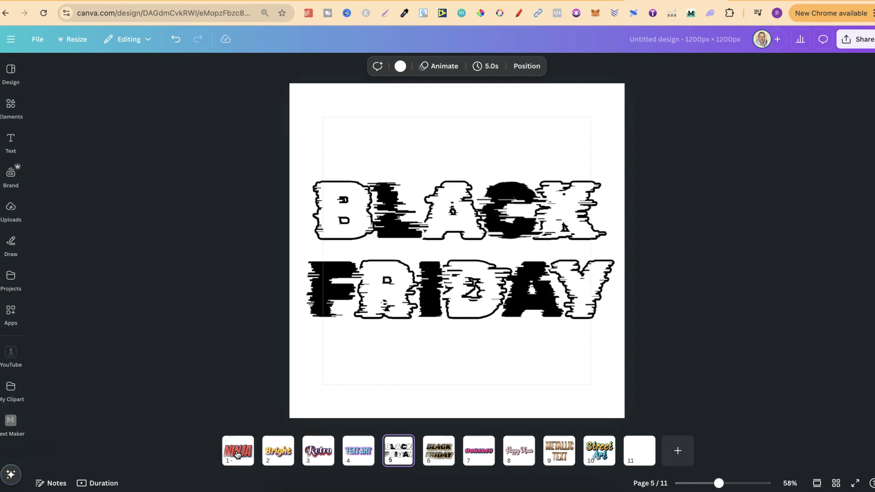
{"action": "key", "text": "Right"}
{"action": "key", "text": "Right"}
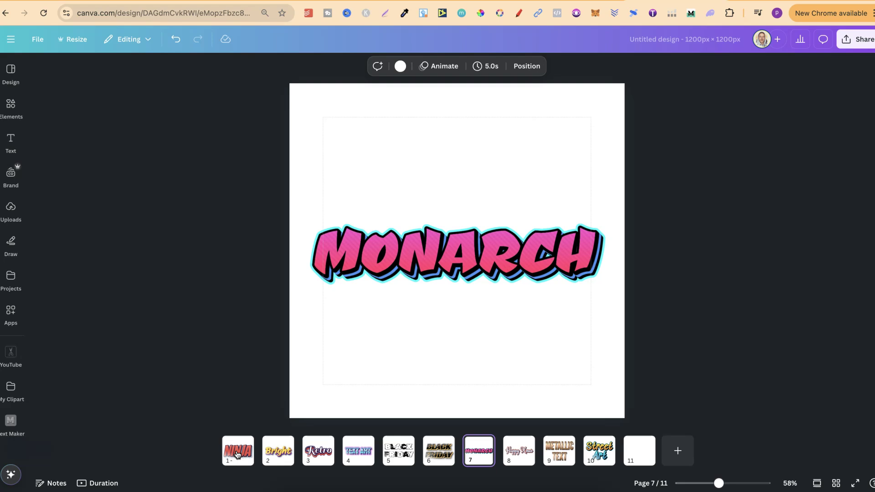
{"action": "key", "text": "Right"}
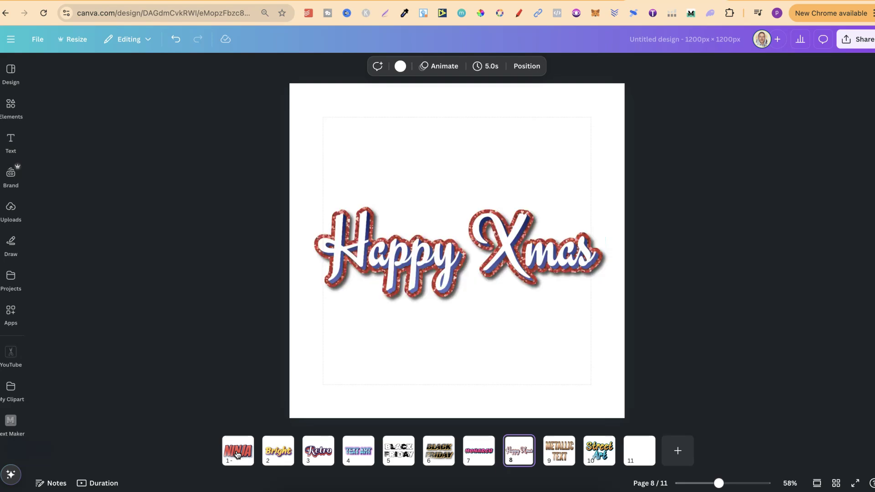
{"action": "key", "text": "Right"}
{"action": "key", "text": "Right"}
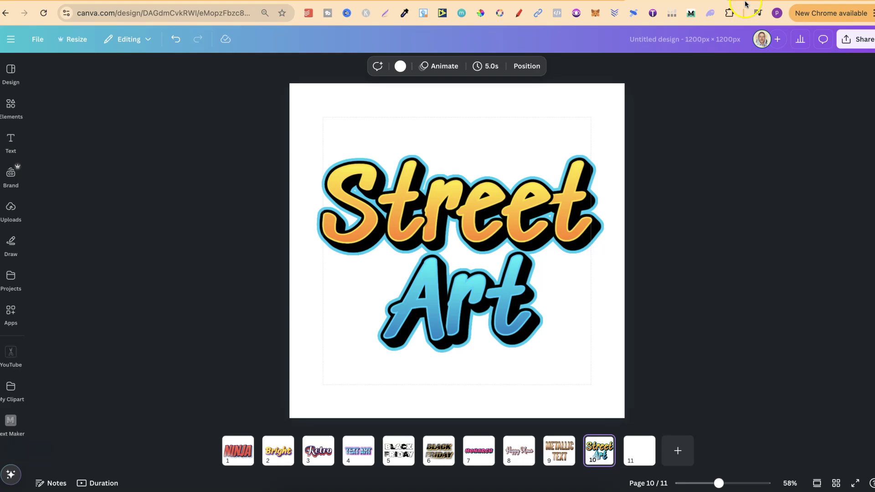
{"action": "key", "text": "ctrl+Tab"}
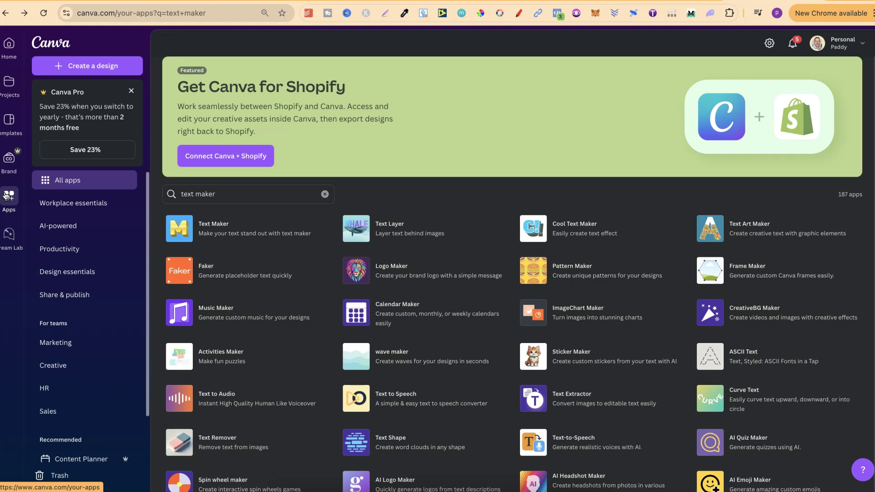
Step: Open the Text Maker app from the 'text maker' results into the Street Art design
{"action": "left_click", "coordinate": [241, 194]}
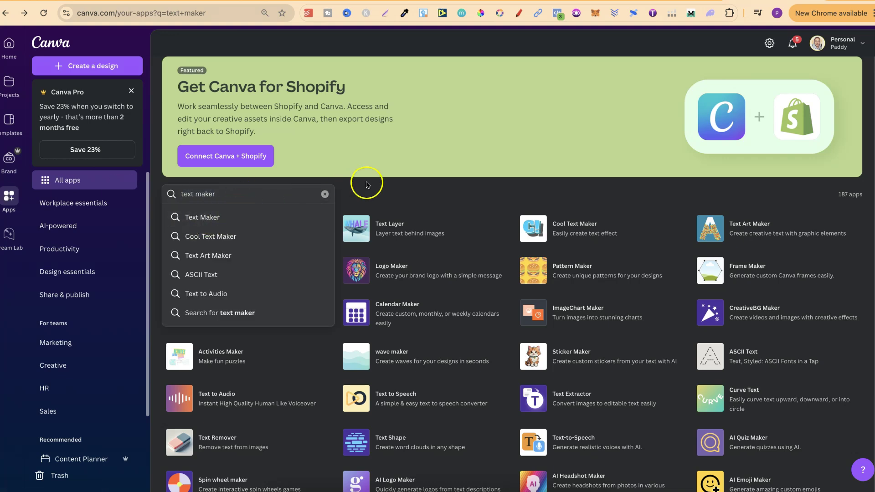
{"action": "left_click", "coordinate": [363, 191]}
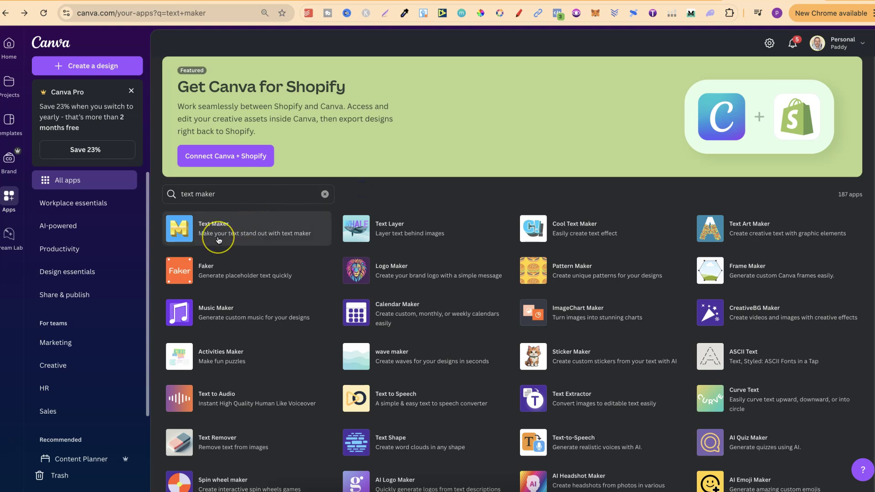
{"action": "left_click", "coordinate": [236, 223]}
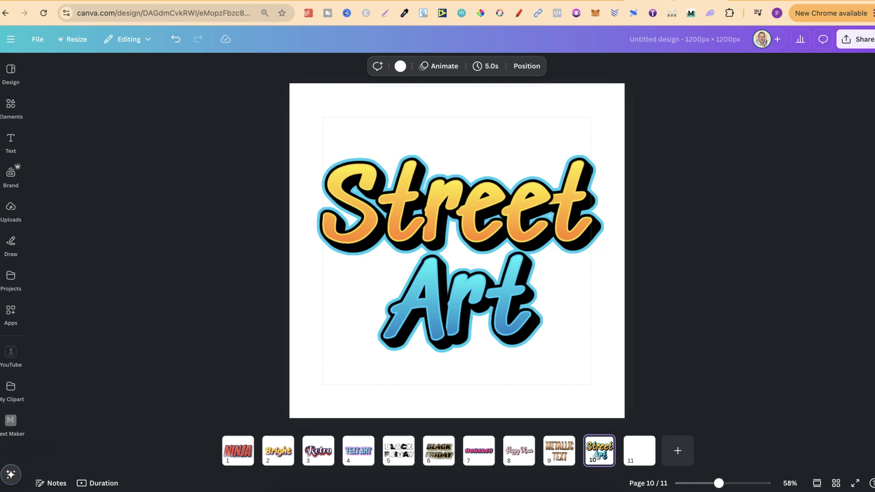
Step: Search the Apps panel for 'text maker', then clear the search back to Discover
{"action": "left_click", "coordinate": [11, 312]}
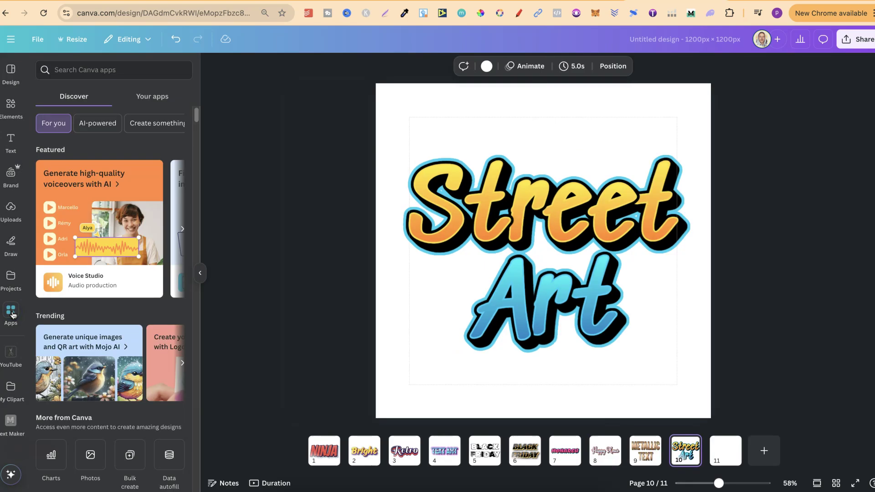
{"action": "left_click", "coordinate": [129, 68]}
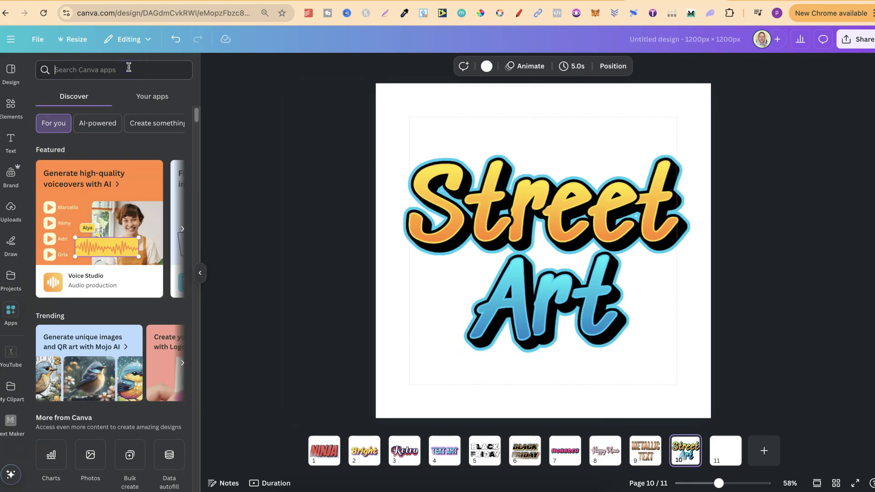
{"action": "type", "text": "text maker"}
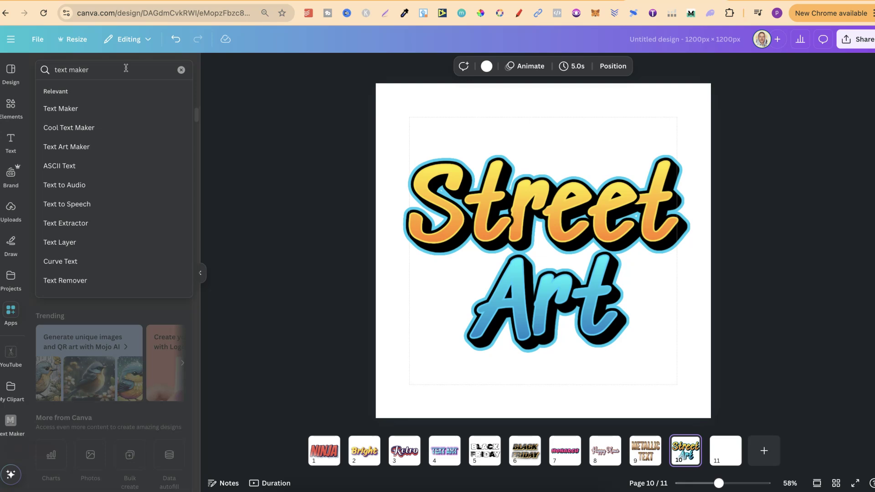
{"action": "key", "text": "Return"}
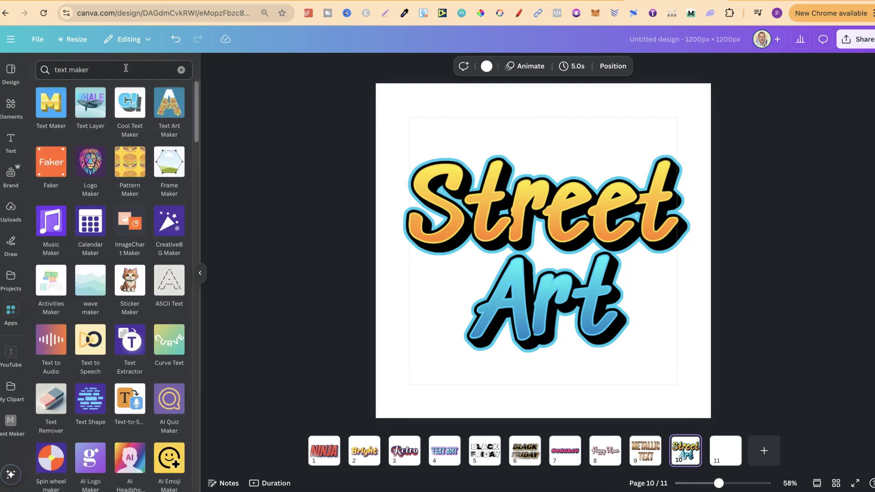
{"action": "left_click", "coordinate": [181, 72]}
{"action": "left_click", "coordinate": [181, 71]}
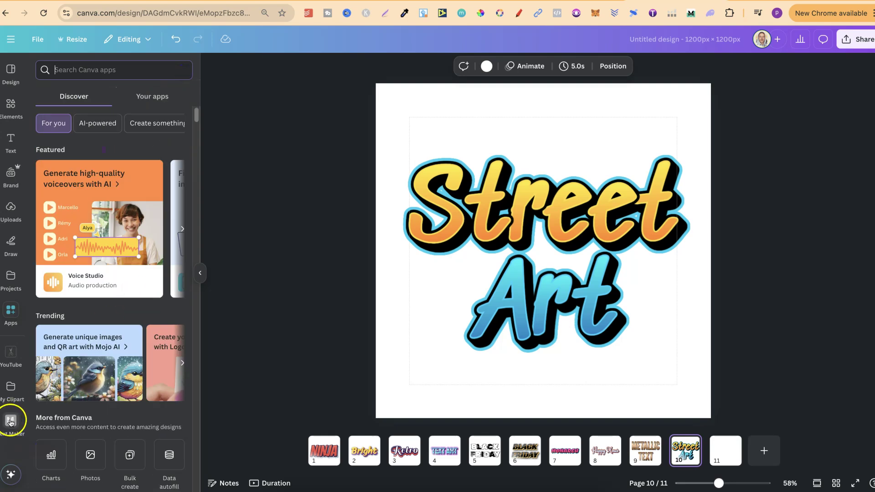
Step: Open Text Maker's preset styles and browse them, such as Shadow and Simple 3D
{"action": "left_click", "coordinate": [11, 422]}
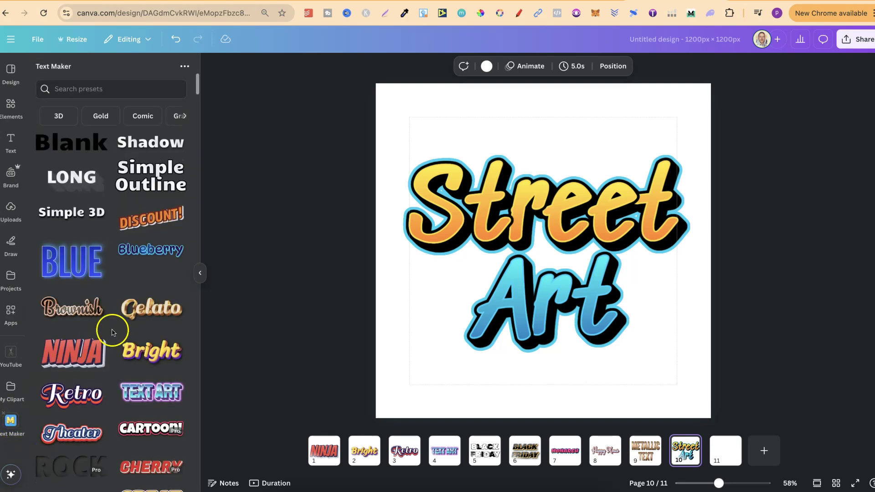
{"action": "scroll", "coordinate": [114, 330], "scroll_direction": "down", "scroll_amount": 3}
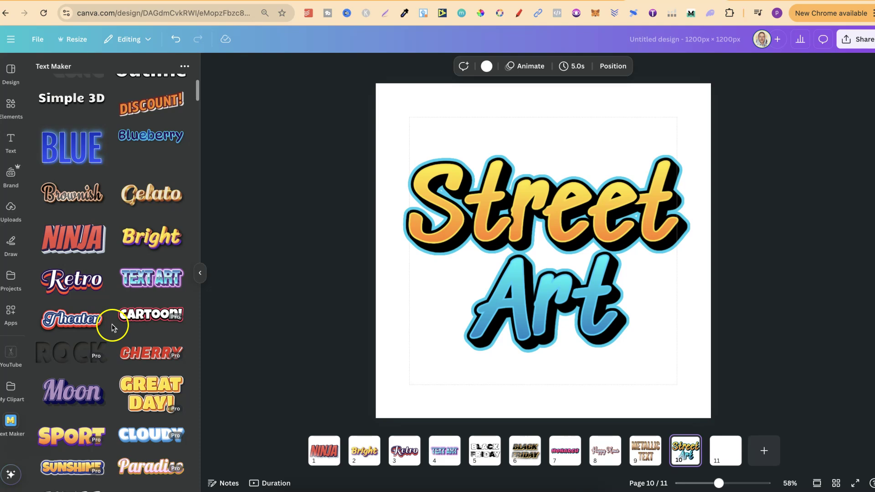
{"action": "scroll", "coordinate": [114, 327], "scroll_direction": "down", "scroll_amount": 7}
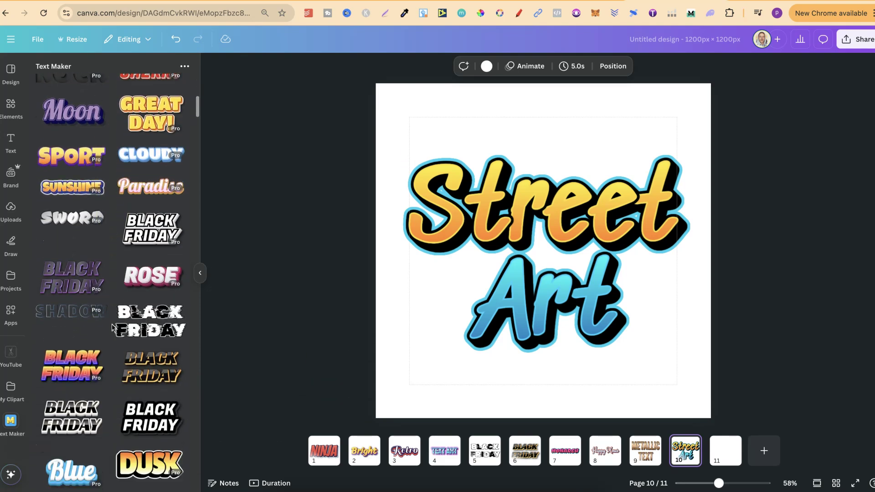
{"action": "scroll", "coordinate": [112, 327], "scroll_direction": "down", "scroll_amount": 4}
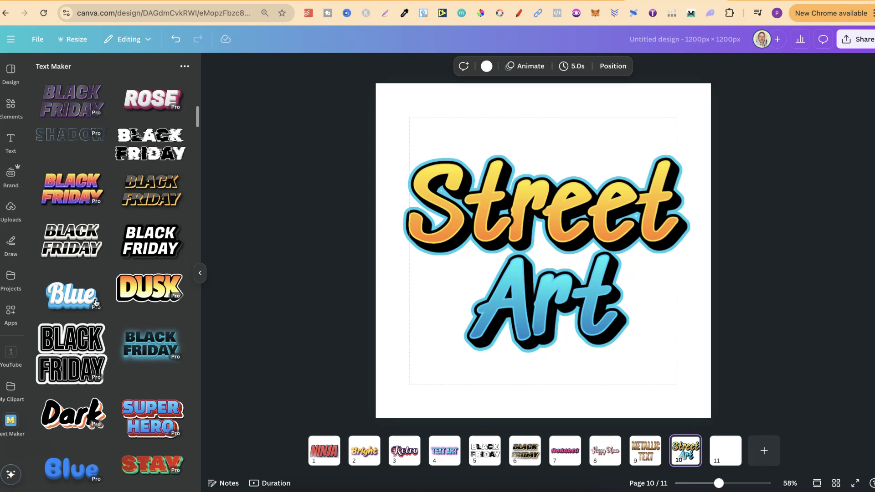
{"action": "scroll", "coordinate": [96, 303], "scroll_direction": "up", "scroll_amount": 5}
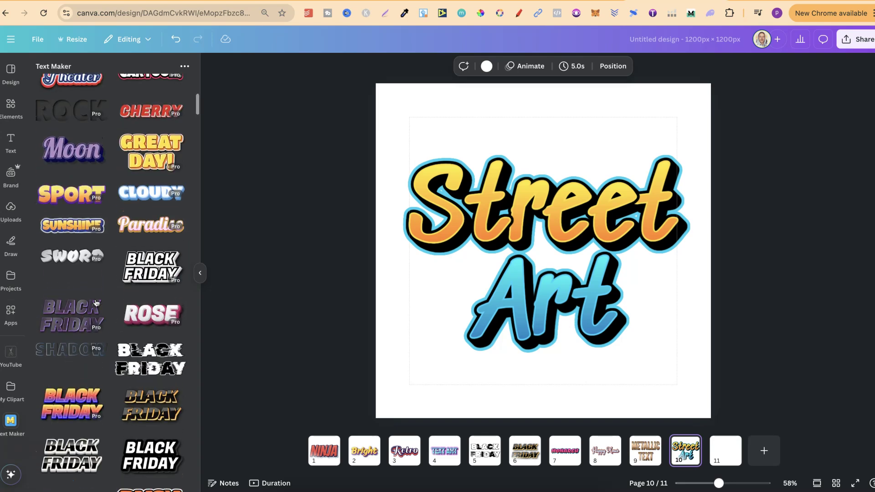
{"action": "scroll", "coordinate": [96, 303], "scroll_direction": "up", "scroll_amount": 6}
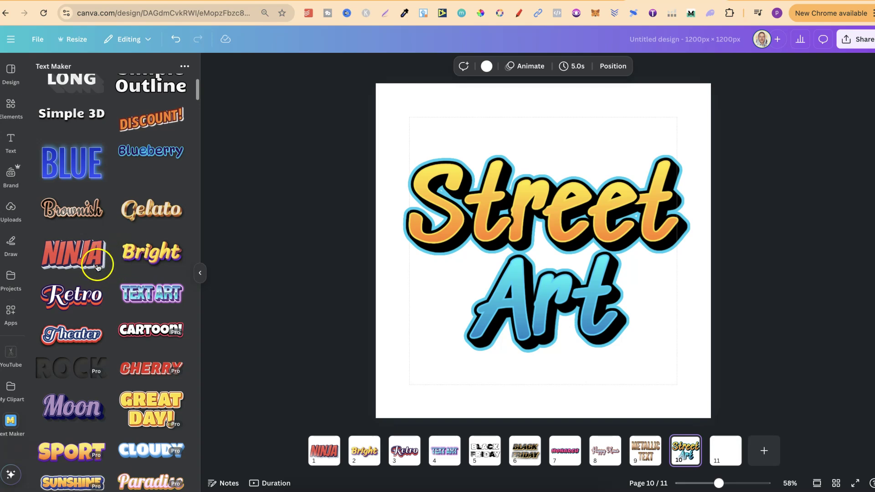
{"action": "scroll", "coordinate": [131, 220], "scroll_direction": "up", "scroll_amount": 3}
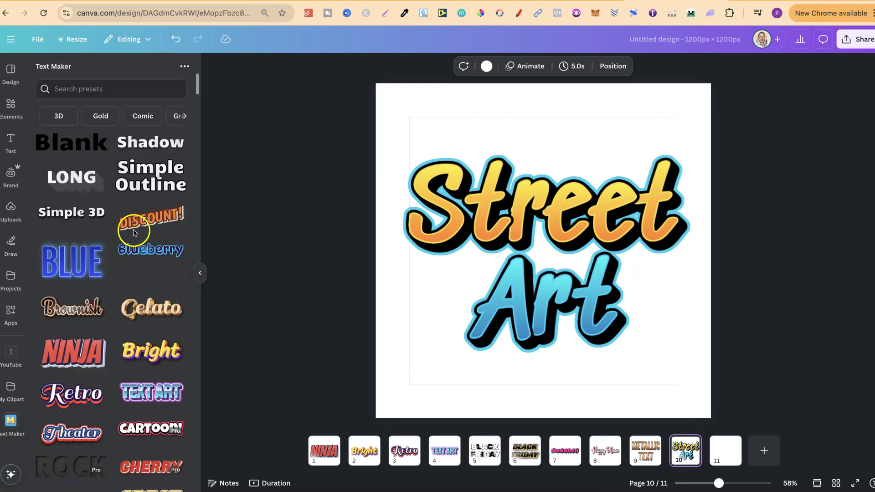
Step: Follow the 'Created by Repixo' link from Text Maker's menu to repixo.com
{"action": "left_click", "coordinate": [184, 67]}
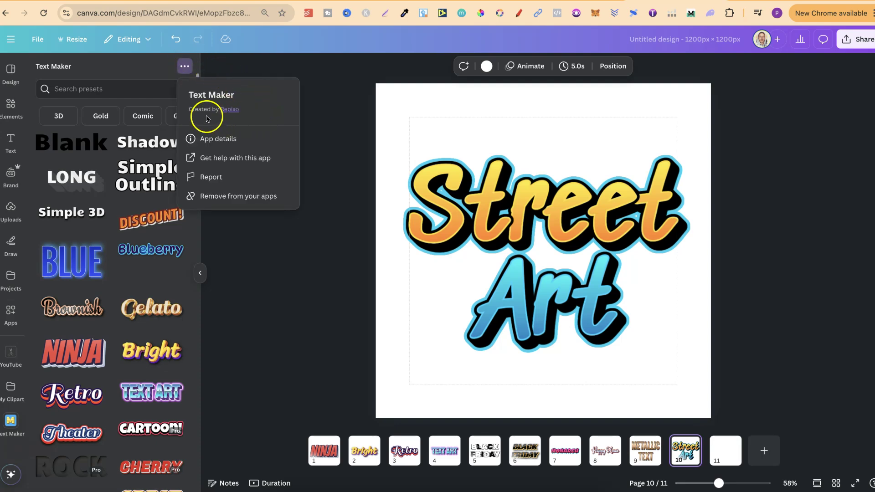
{"action": "left_click", "coordinate": [229, 113]}
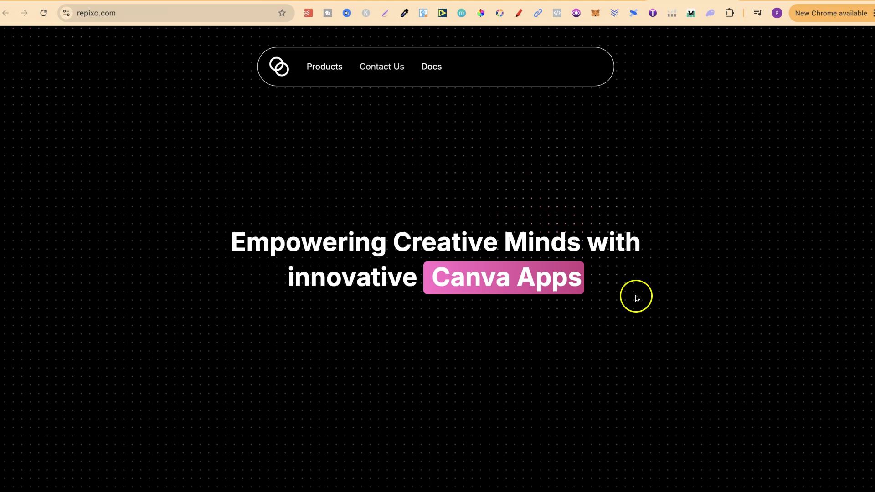
Step: Scroll the repixo.com homepage and open the Text Maker product page
{"action": "scroll", "coordinate": [647, 314], "scroll_direction": "down", "scroll_amount": 5}
{"action": "scroll", "coordinate": [647, 314], "scroll_direction": "down", "scroll_amount": 5}
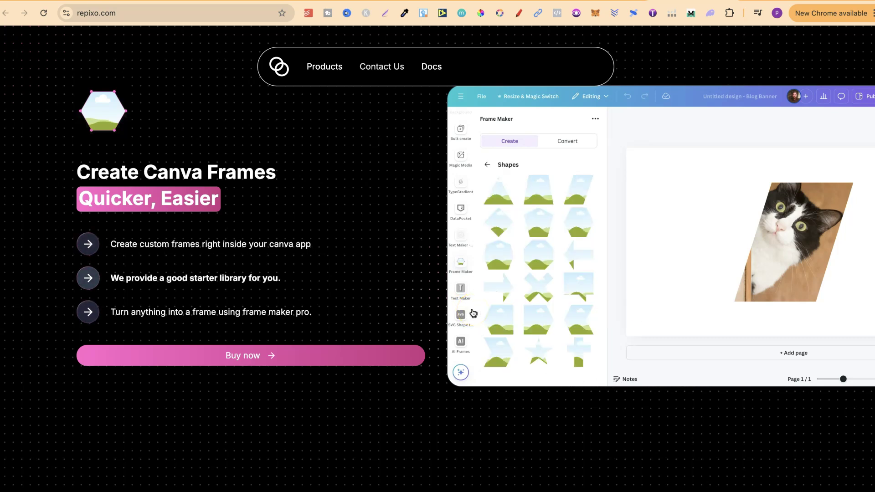
{"action": "scroll", "coordinate": [473, 313], "scroll_direction": "down", "scroll_amount": 10}
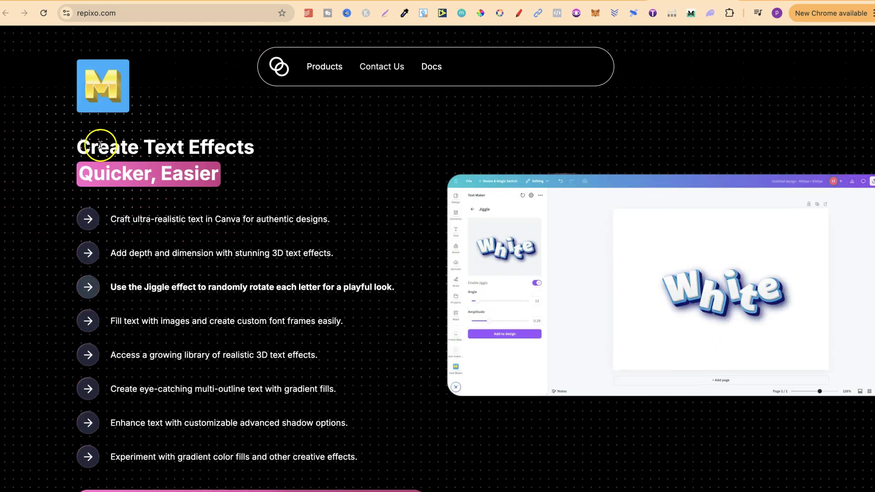
{"action": "scroll", "coordinate": [376, 286], "scroll_direction": "down", "scroll_amount": 3}
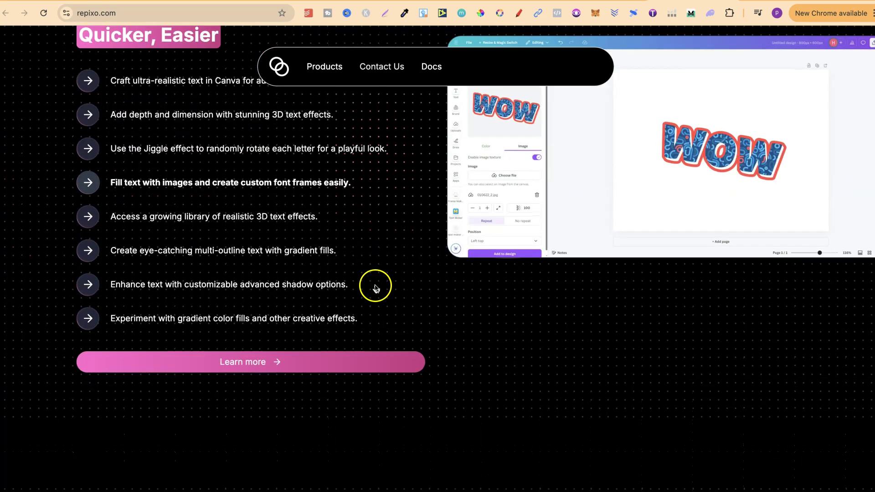
{"action": "left_click", "coordinate": [254, 362]}
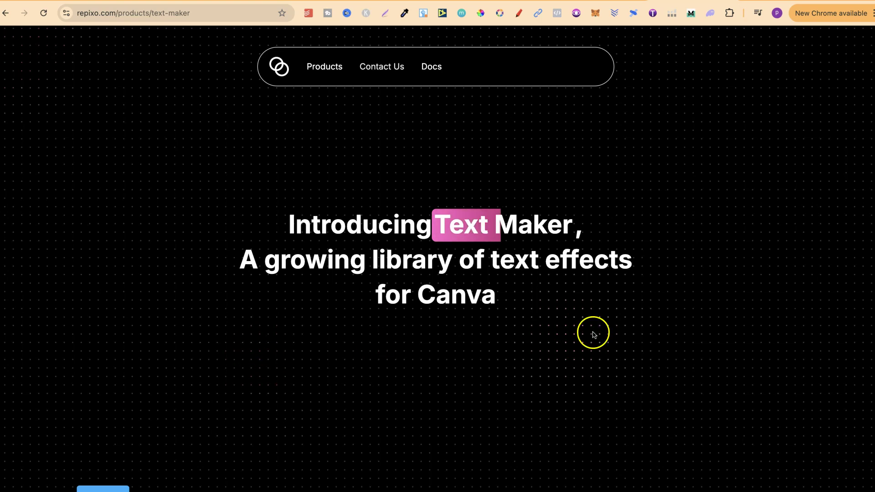
Step: Check the Free and $19.99 Premium pricing cards, then return to the Canva tab
{"action": "scroll", "coordinate": [708, 322], "scroll_direction": "down", "scroll_amount": 8}
{"action": "scroll", "coordinate": [708, 322], "scroll_direction": "down", "scroll_amount": 2}
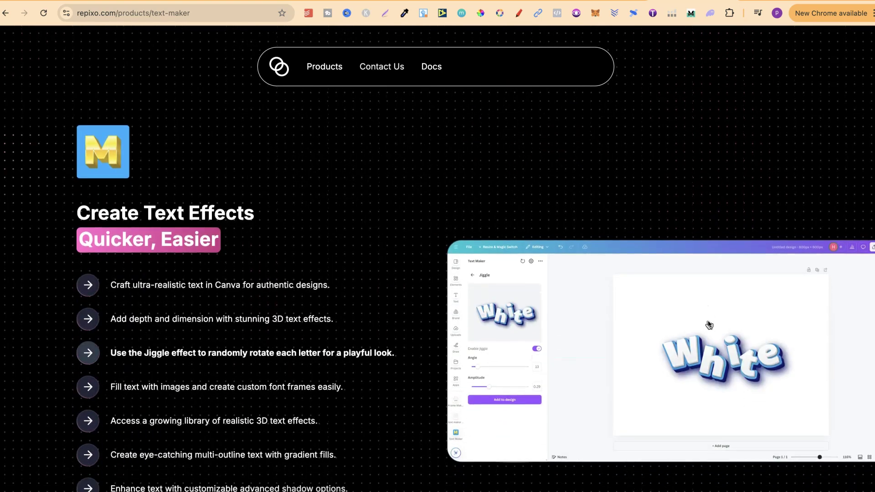
{"action": "scroll", "coordinate": [709, 324], "scroll_direction": "down", "scroll_amount": 10}
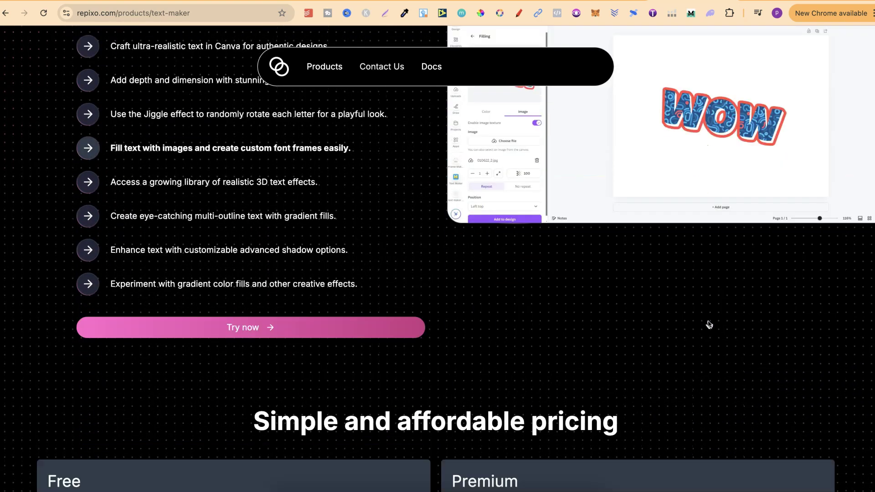
{"action": "scroll", "coordinate": [710, 325], "scroll_direction": "down", "scroll_amount": 1}
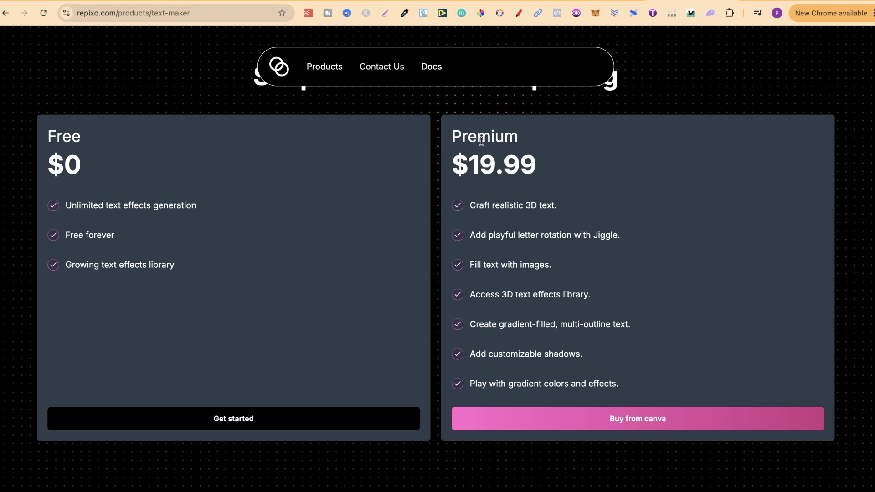
{"action": "left_click", "coordinate": [499, 161]}
Step: Open the Text Maker app's detail page via App details in Canva
{"action": "left_click", "coordinate": [598, 1]}
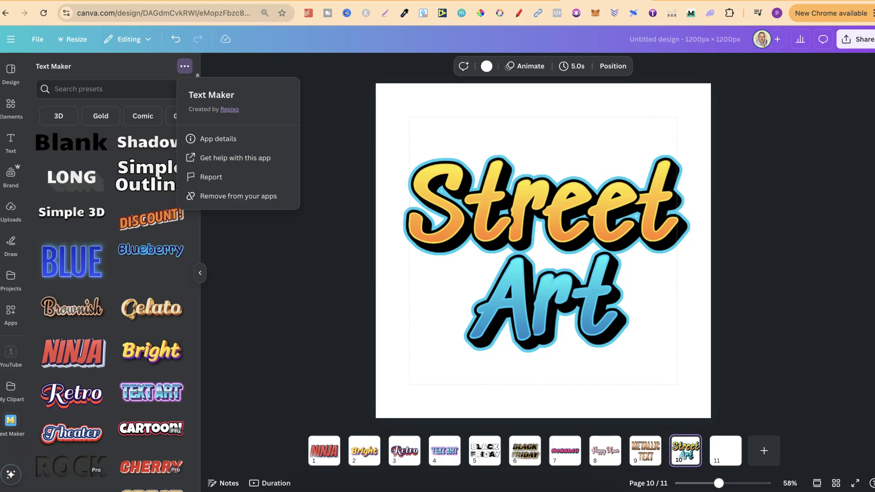
{"action": "left_click", "coordinate": [228, 139]}
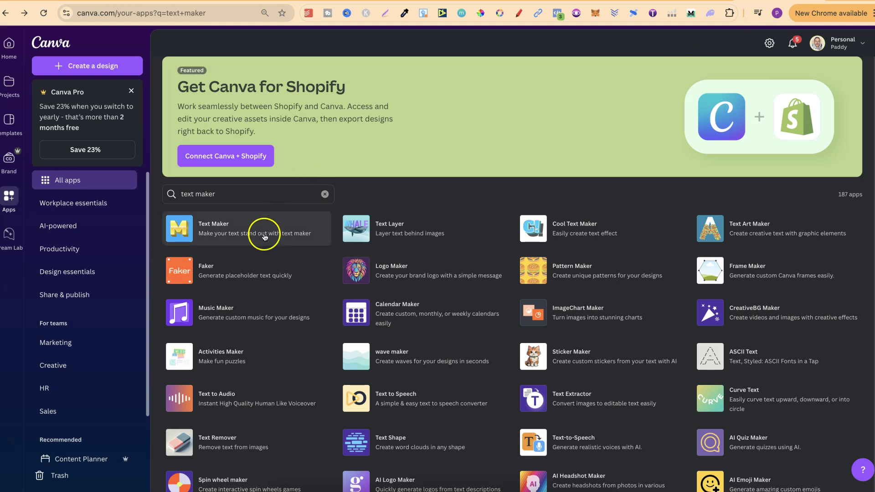
{"action": "left_click", "coordinate": [264, 235]}
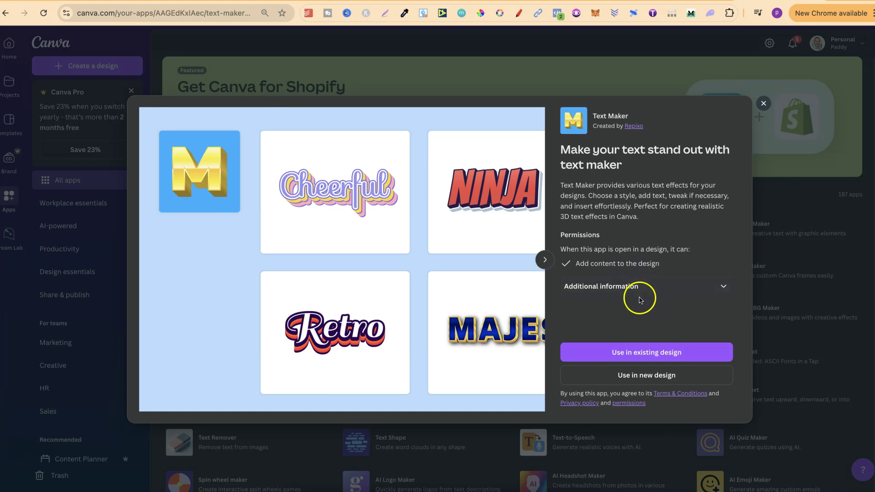
Step: Expand the additional information and developer details, then return to repixo's pricing page
{"action": "left_click", "coordinate": [640, 288]}
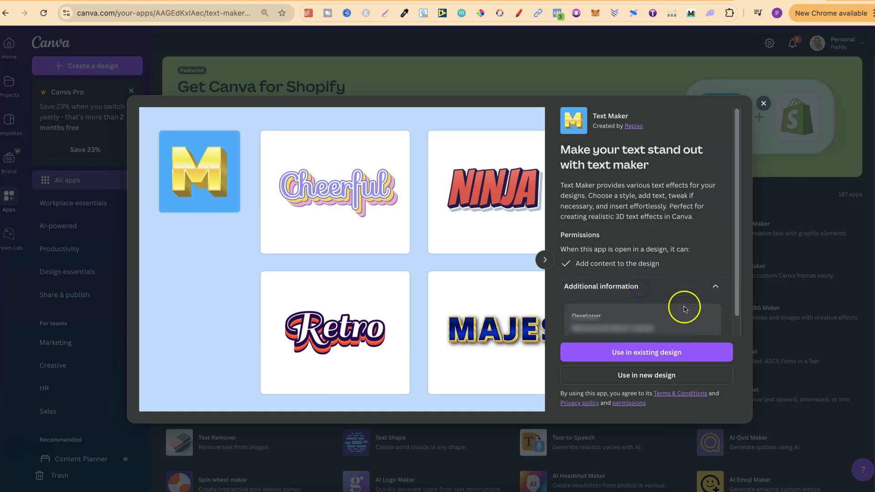
{"action": "scroll", "coordinate": [684, 310], "scroll_direction": "down", "scroll_amount": 1}
{"action": "left_click", "coordinate": [618, 324]}
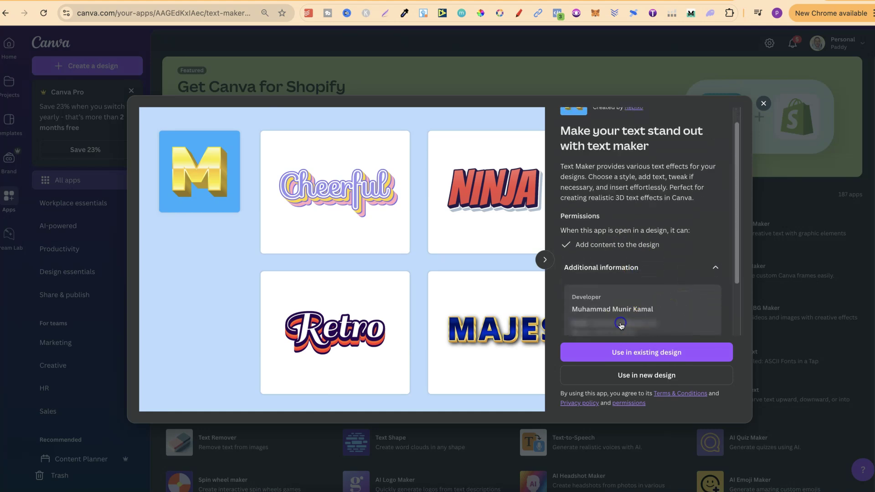
{"action": "scroll", "coordinate": [684, 310], "scroll_direction": "down", "scroll_amount": 3}
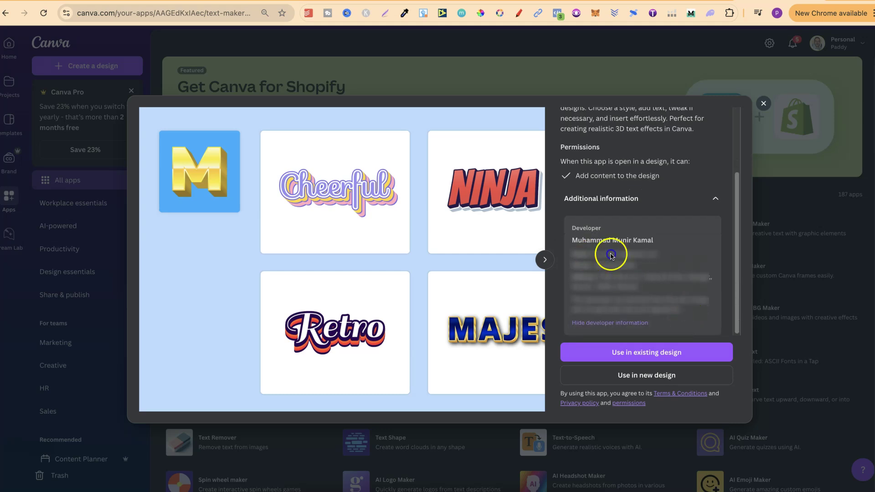
{"action": "left_click", "coordinate": [652, 257]}
{"action": "left_click", "coordinate": [655, 226]}
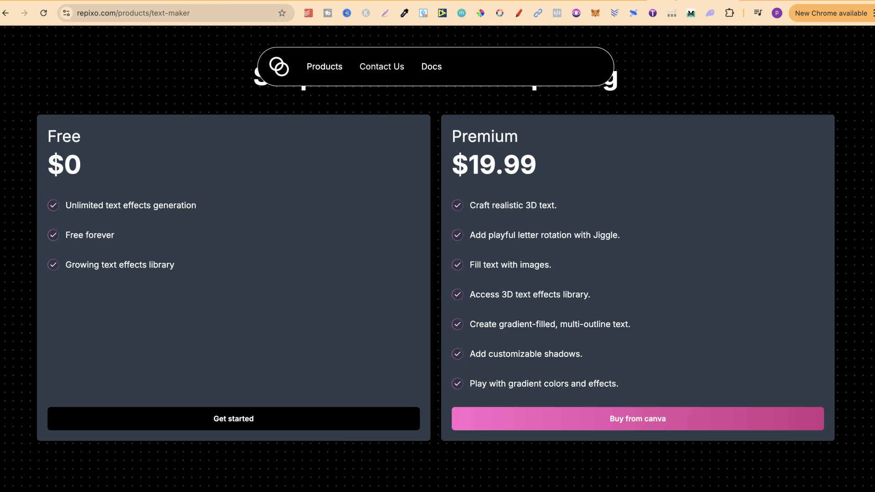
Step: Check which apps repixo's Contact Us form lists, then reopen Text Maker's presets in Canva
{"action": "left_click", "coordinate": [373, 72]}
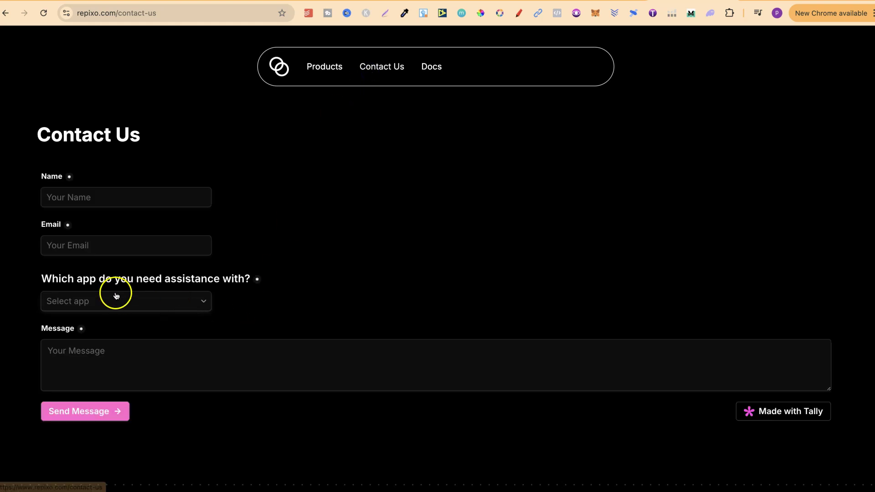
{"action": "left_click", "coordinate": [109, 300]}
{"action": "left_click", "coordinate": [293, 292]}
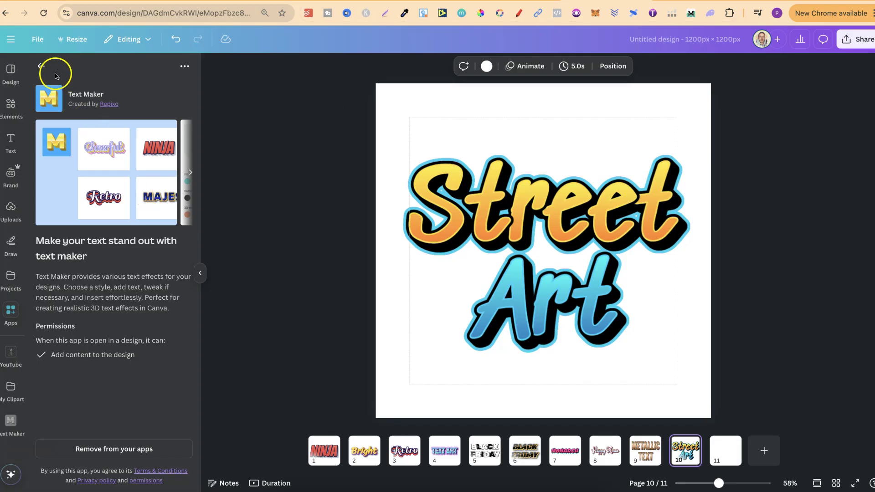
{"action": "left_click", "coordinate": [37, 66]}
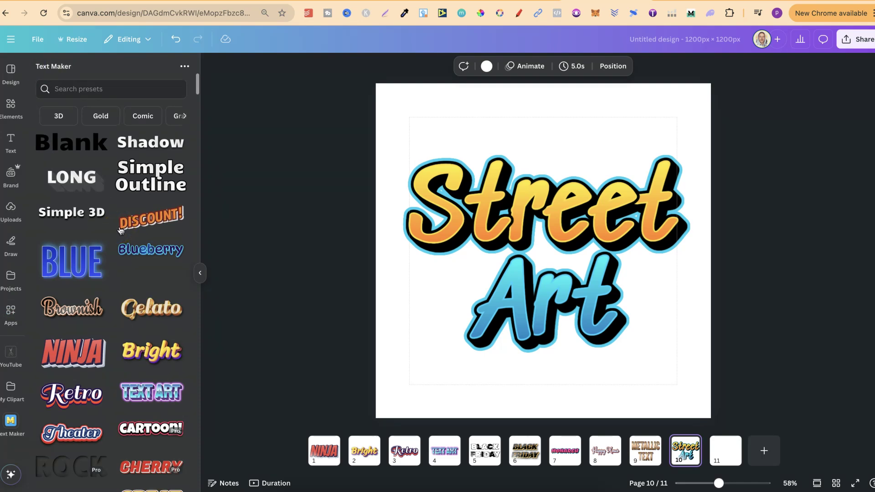
Step: Go to blank page 11 and scroll Text Maker's presets down to Red White and Metallic Text
{"action": "left_click", "coordinate": [730, 454]}
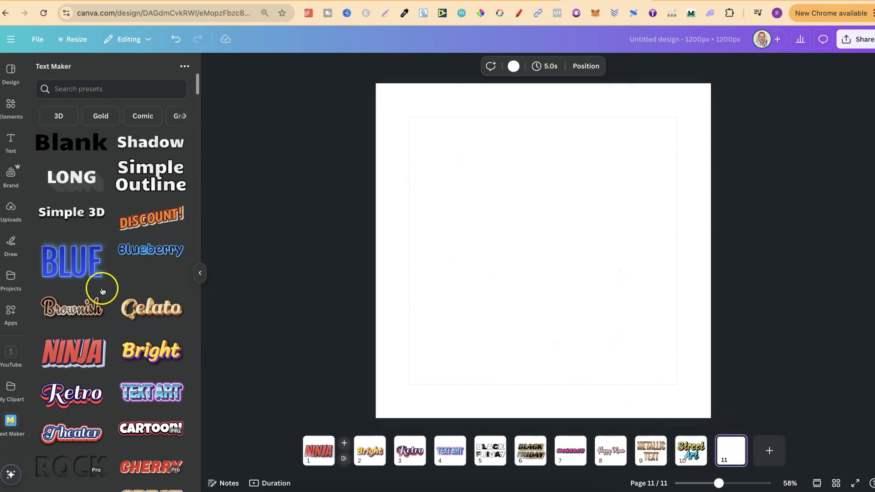
{"action": "scroll", "coordinate": [102, 290], "scroll_direction": "down", "scroll_amount": 1}
{"action": "scroll", "coordinate": [102, 291], "scroll_direction": "down", "scroll_amount": 20}
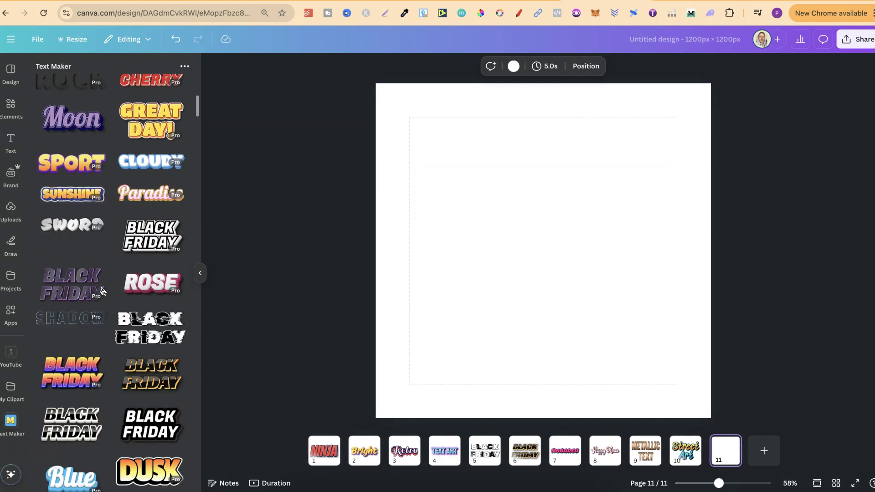
{"action": "scroll", "coordinate": [102, 291], "scroll_direction": "down", "scroll_amount": 8}
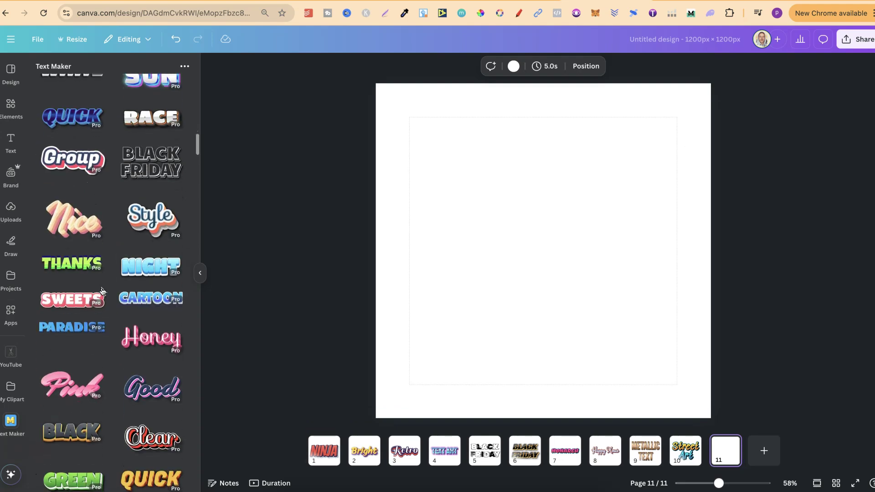
{"action": "scroll", "coordinate": [102, 291], "scroll_direction": "down", "scroll_amount": 10}
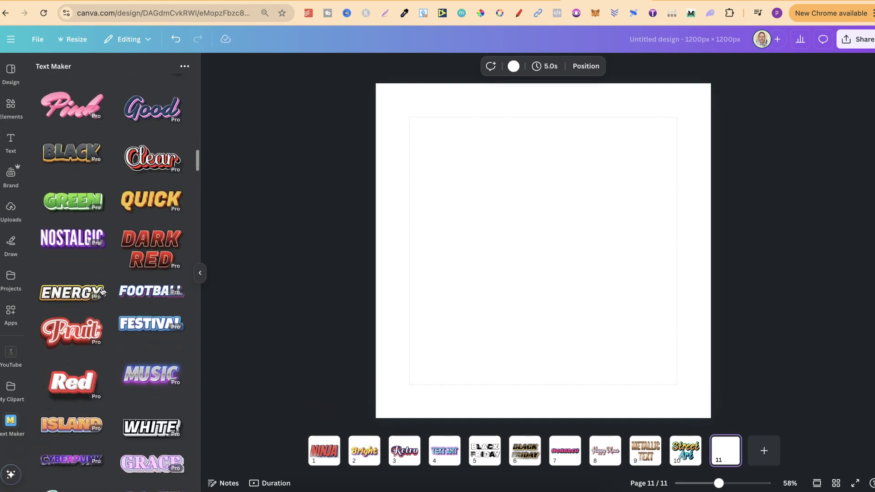
{"action": "scroll", "coordinate": [102, 291], "scroll_direction": "down", "scroll_amount": 6}
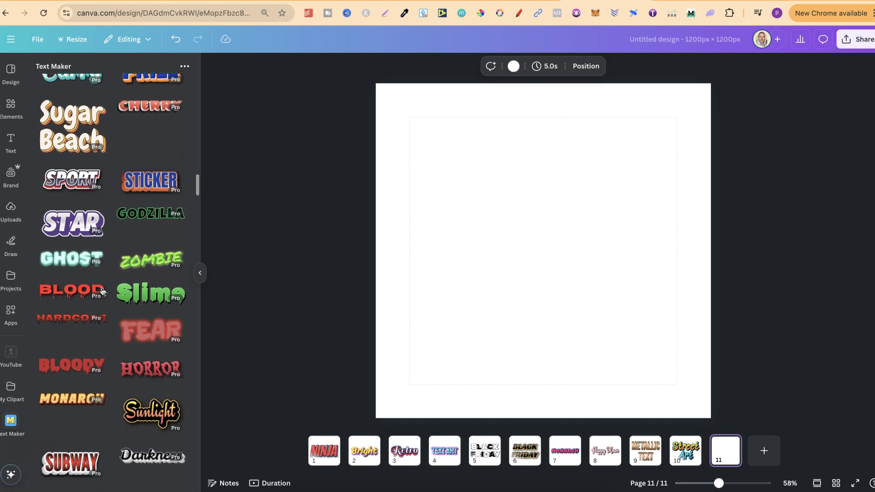
{"action": "scroll", "coordinate": [102, 290], "scroll_direction": "down", "scroll_amount": 8}
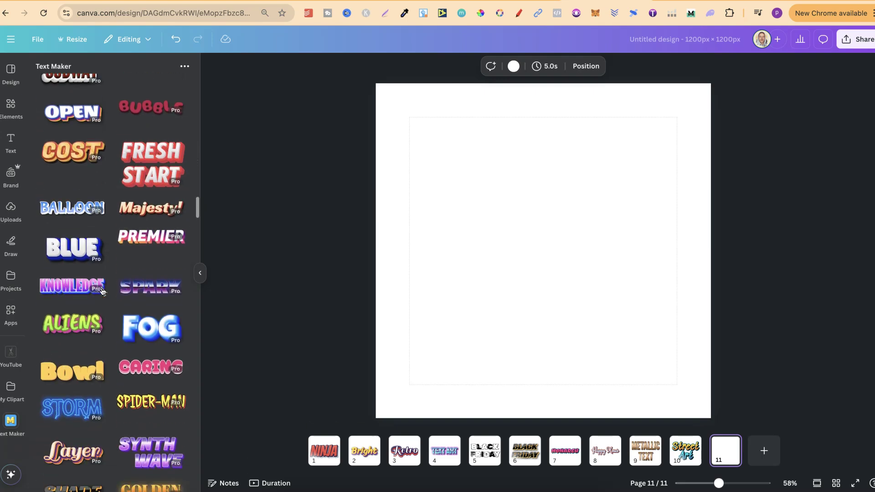
{"action": "scroll", "coordinate": [102, 291], "scroll_direction": "down", "scroll_amount": 10}
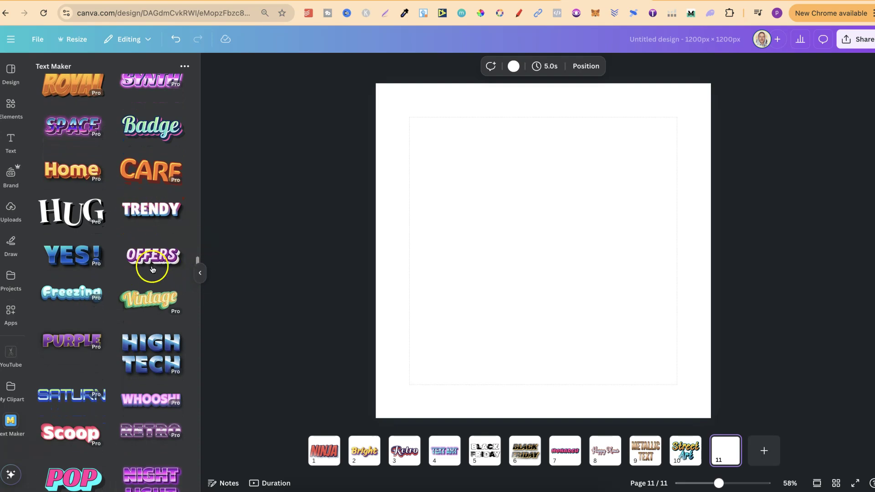
{"action": "scroll", "coordinate": [147, 387], "scroll_direction": "down", "scroll_amount": 20}
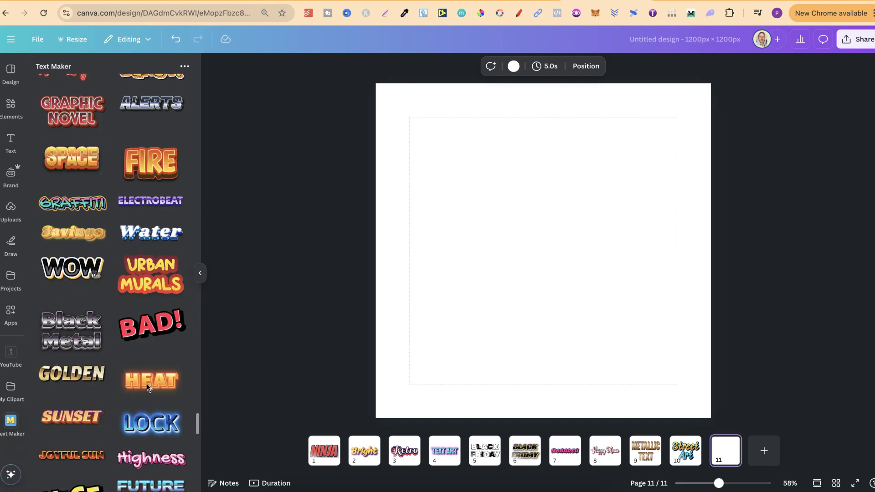
{"action": "scroll", "coordinate": [146, 387], "scroll_direction": "down", "scroll_amount": 1}
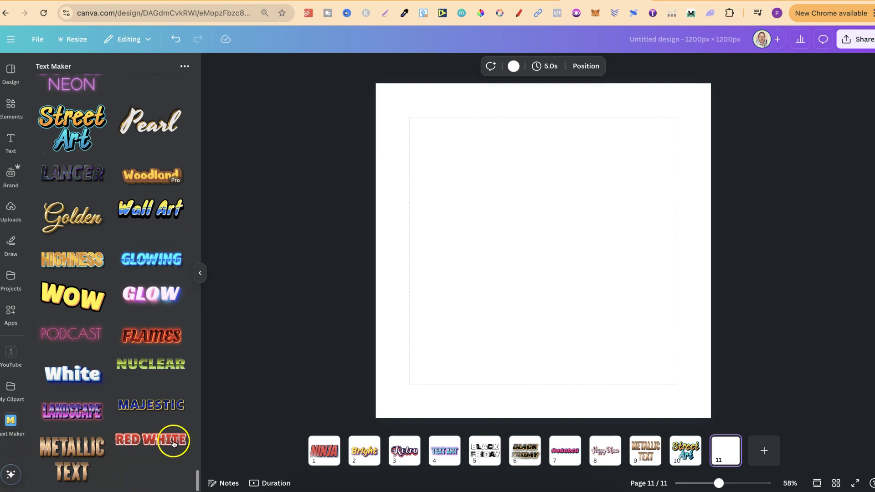
Step: Open the Red White preset and replace its wording with 'Your Text' on two lines
{"action": "left_click", "coordinate": [144, 444]}
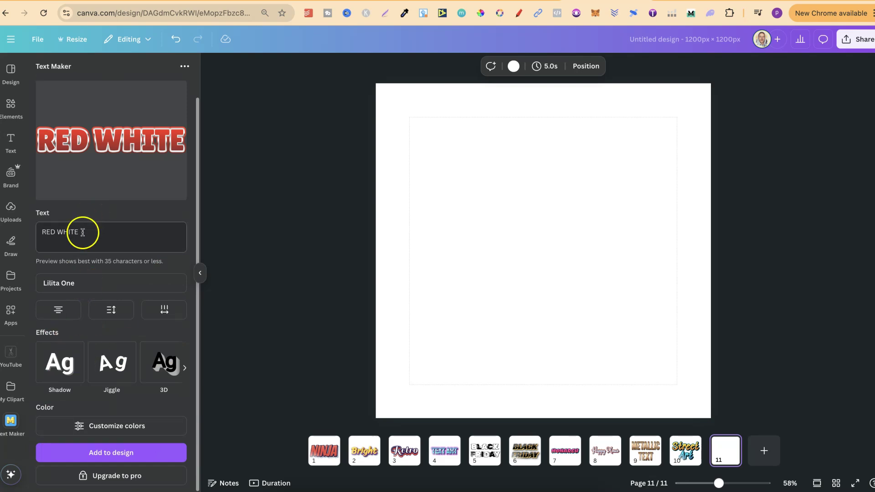
{"action": "left_click_drag", "start_coordinate": [82, 232], "coordinate": [28, 235]}
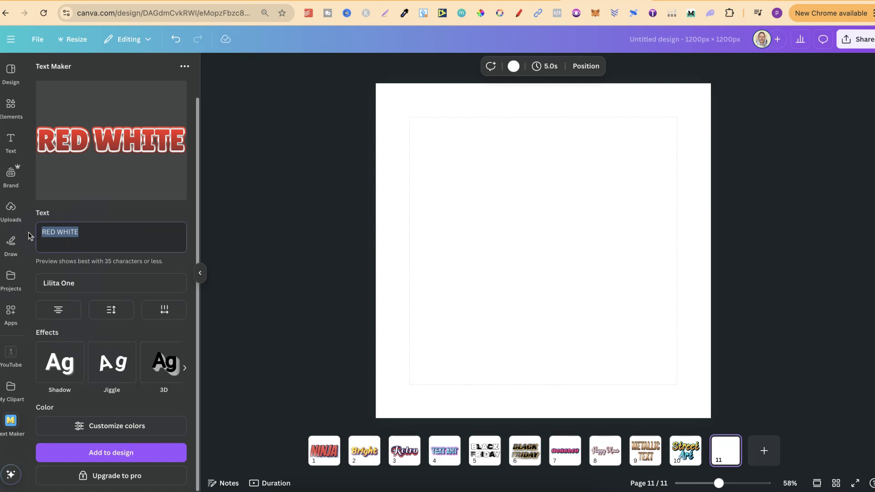
{"action": "key", "text": "BackSpace"}
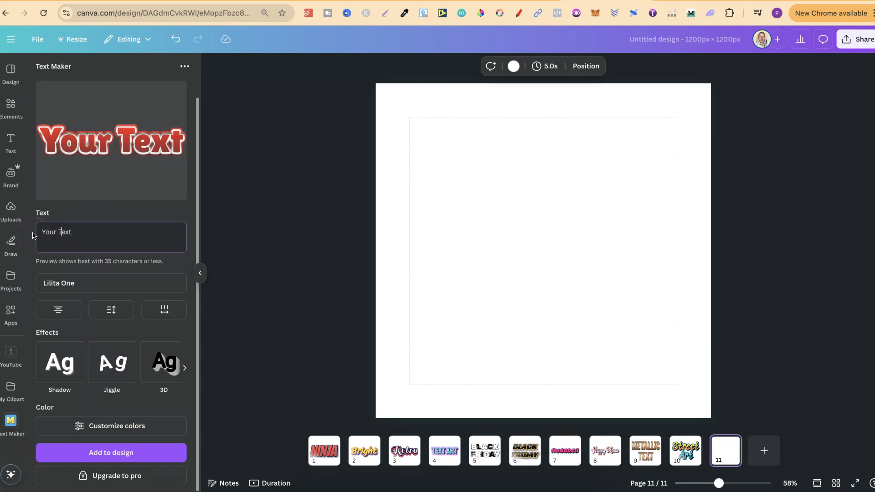
{"action": "key", "text": "Return"}
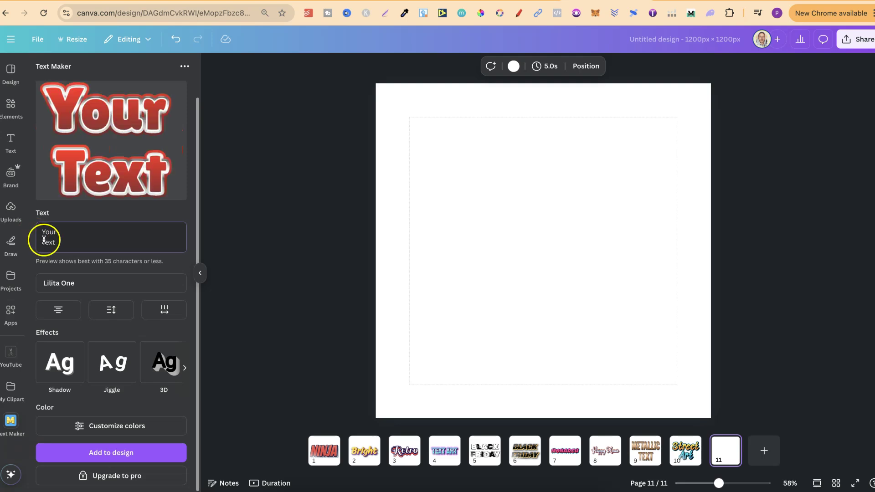
Step: Switch the artwork's font from Lilita One to Alfa Slab One
{"action": "left_click", "coordinate": [127, 283]}
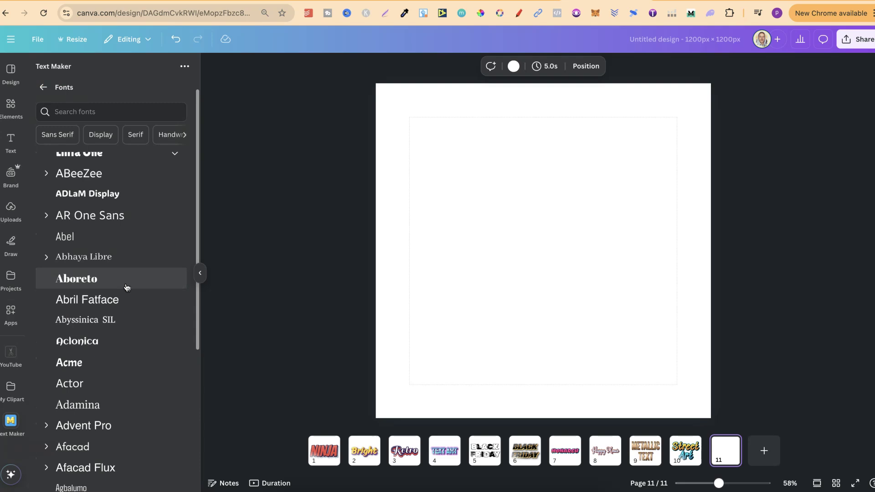
{"action": "scroll", "coordinate": [127, 288], "scroll_direction": "down", "scroll_amount": 13}
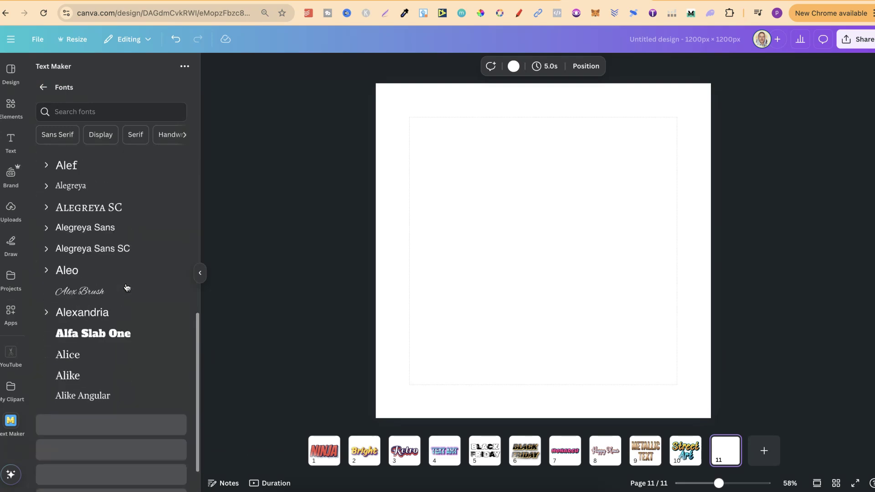
{"action": "scroll", "coordinate": [127, 287], "scroll_direction": "down", "scroll_amount": 3}
{"action": "left_click", "coordinate": [109, 241]}
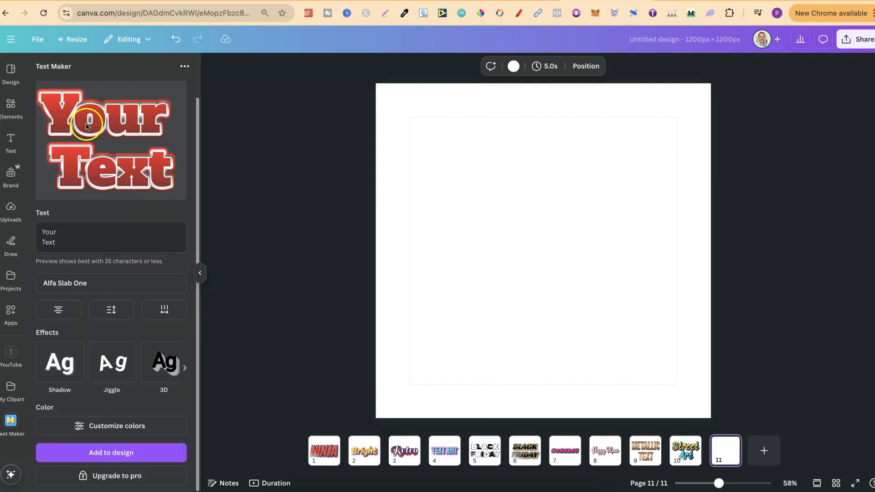
{"action": "left_click", "coordinate": [59, 313]}
{"action": "left_click", "coordinate": [59, 313]}
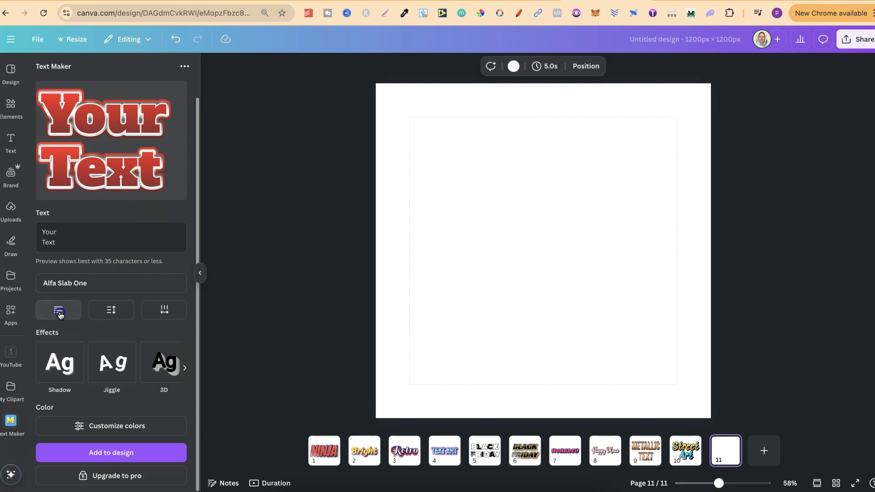
{"action": "left_click", "coordinate": [60, 314]}
{"action": "left_click", "coordinate": [59, 314]}
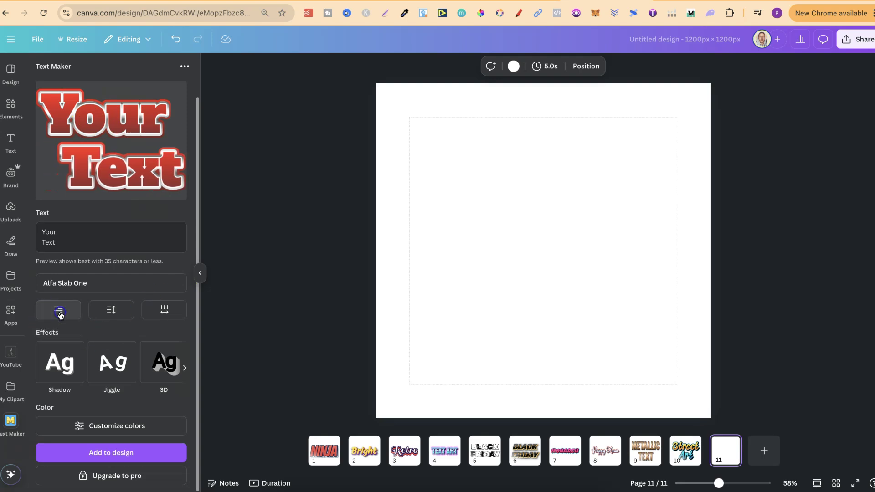
{"action": "left_click", "coordinate": [59, 314]}
{"action": "left_click", "coordinate": [59, 314]}
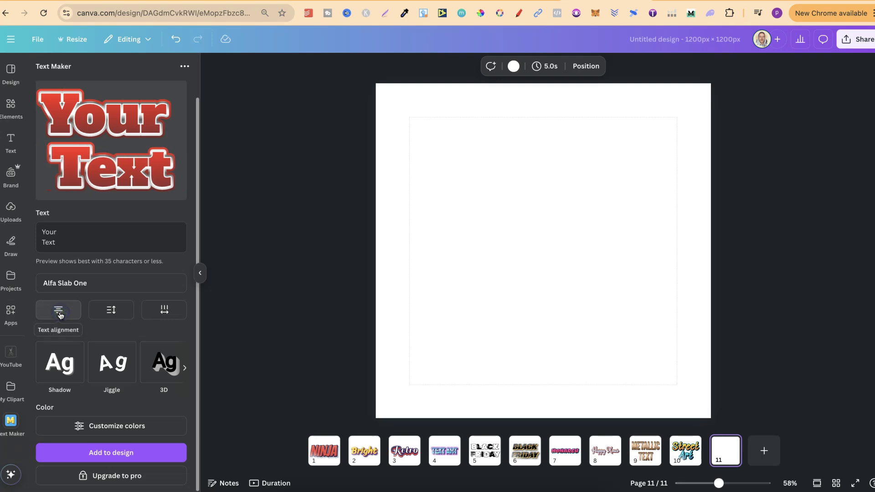
{"action": "left_click", "coordinate": [112, 313]}
{"action": "mouse_move", "coordinate": [110, 368]}
{"action": "left_mouse_down"}
{"action": "mouse_move", "coordinate": [128, 372]}
{"action": "mouse_move", "coordinate": [109, 368]}
{"action": "left_mouse_up"}
{"action": "left_click", "coordinate": [160, 313]}
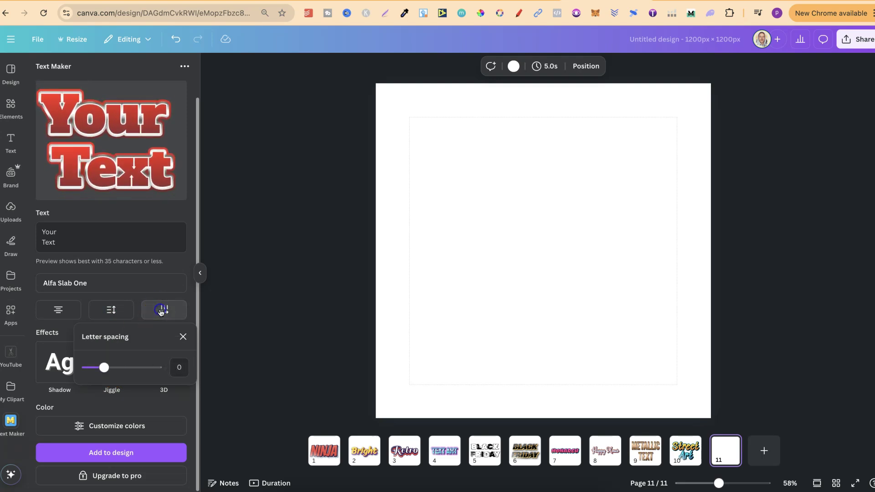
{"action": "left_click", "coordinate": [112, 367]}
{"action": "mouse_move", "coordinate": [112, 367]}
{"action": "left_mouse_down"}
{"action": "mouse_move", "coordinate": [120, 367]}
{"action": "mouse_move", "coordinate": [93, 369]}
{"action": "mouse_move", "coordinate": [104, 371]}
{"action": "left_mouse_up"}
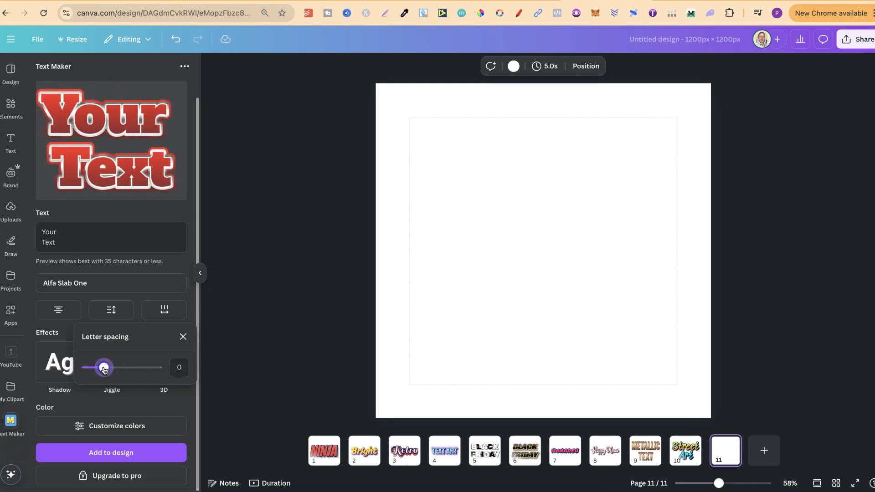
{"action": "left_click", "coordinate": [165, 309]}
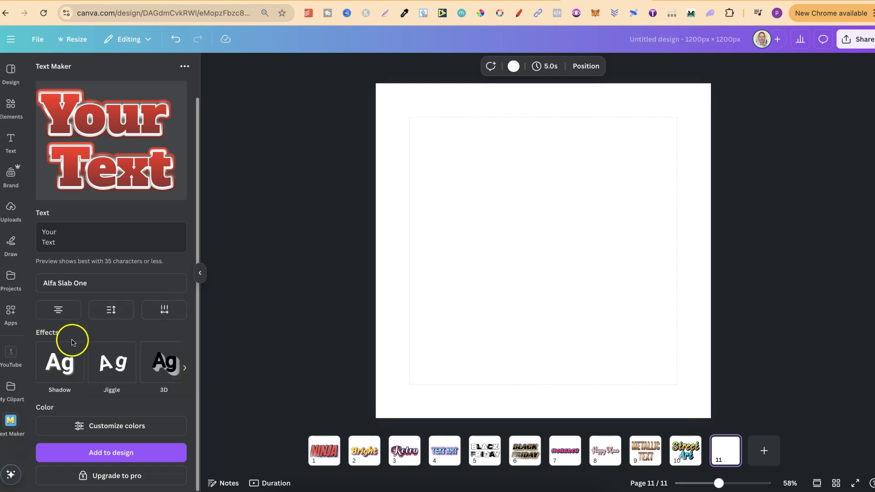
{"action": "left_click", "coordinate": [61, 368]}
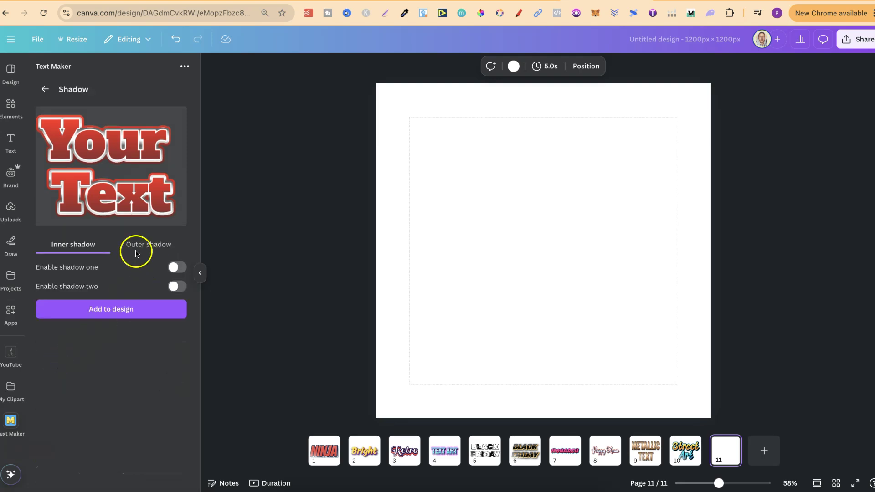
{"action": "left_click", "coordinate": [176, 267]}
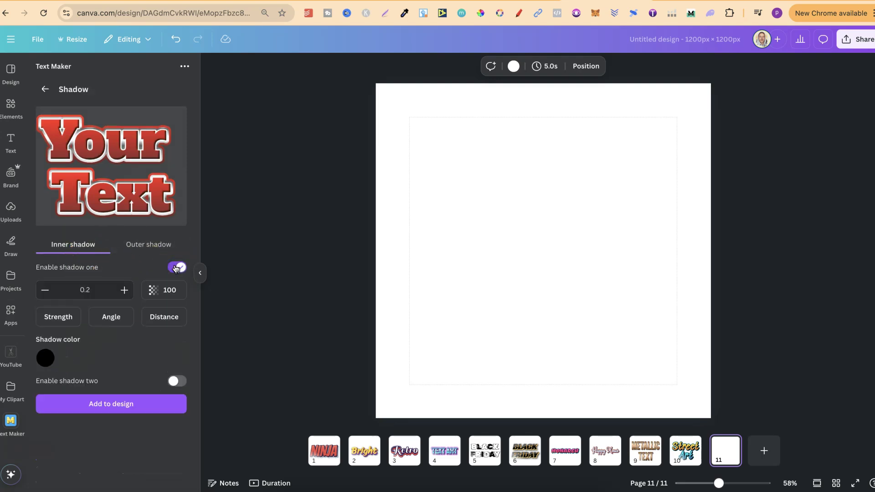
{"action": "left_click", "coordinate": [177, 268]}
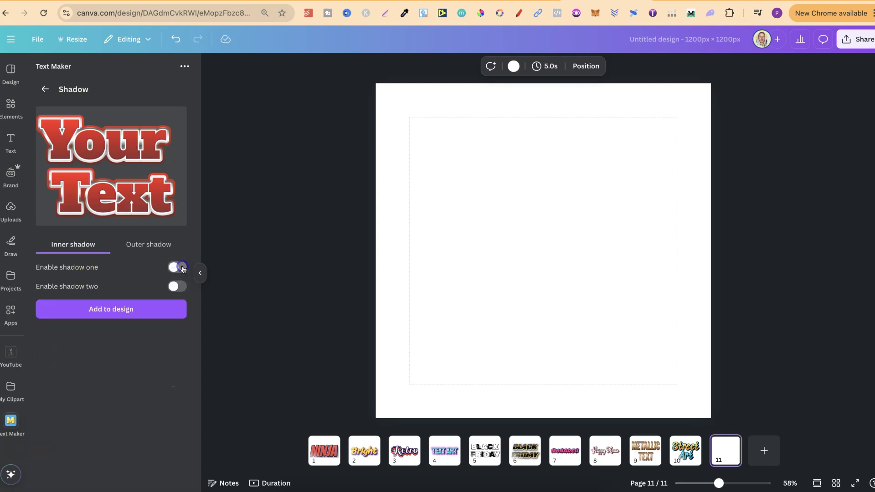
{"action": "left_click", "coordinate": [176, 286]}
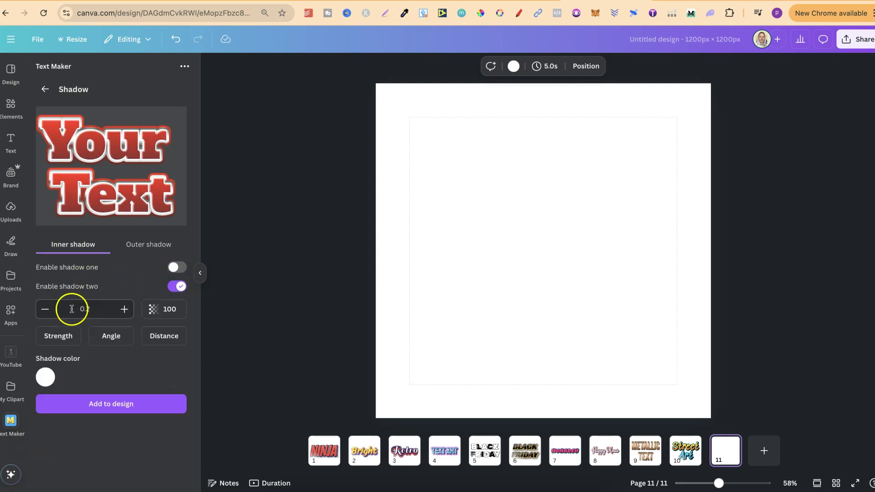
{"action": "left_click", "coordinate": [177, 286]}
{"action": "left_click", "coordinate": [150, 245]}
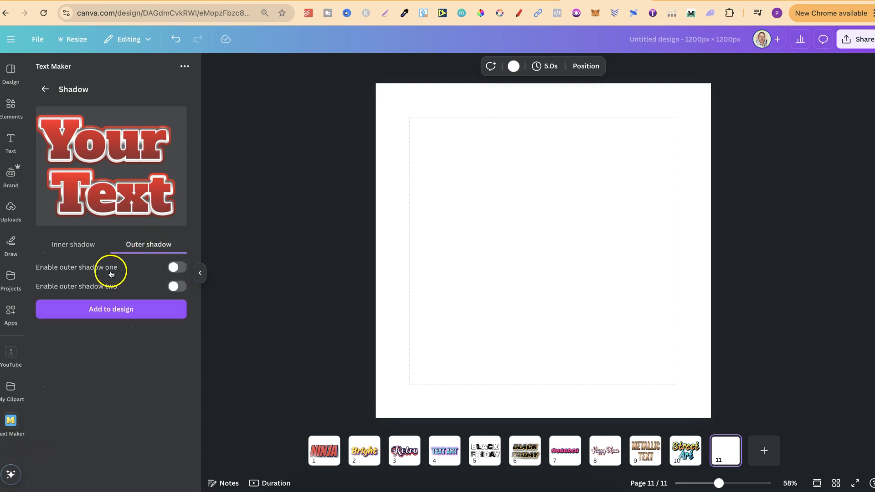
{"action": "left_click", "coordinate": [176, 268]}
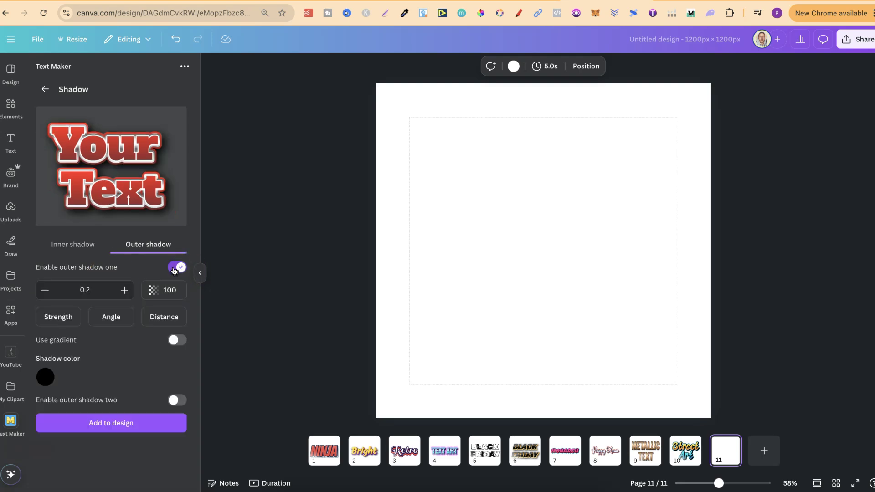
{"action": "left_click", "coordinate": [175, 268]}
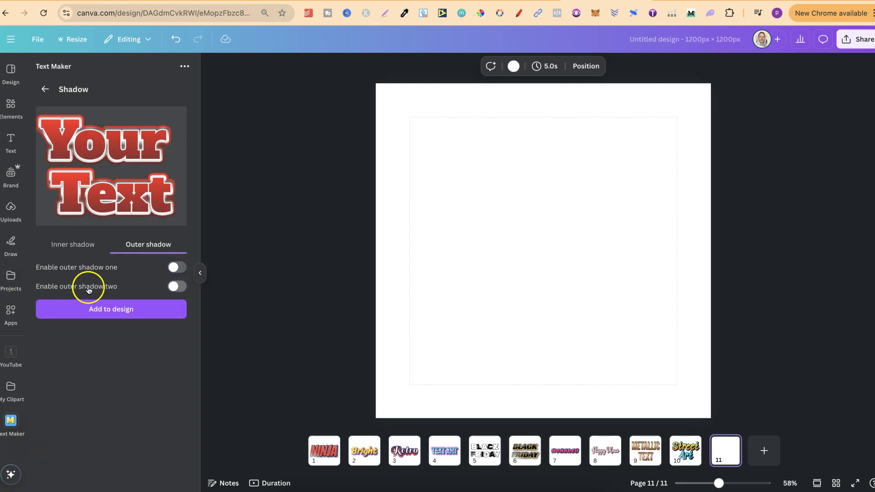
{"action": "left_click", "coordinate": [45, 89]}
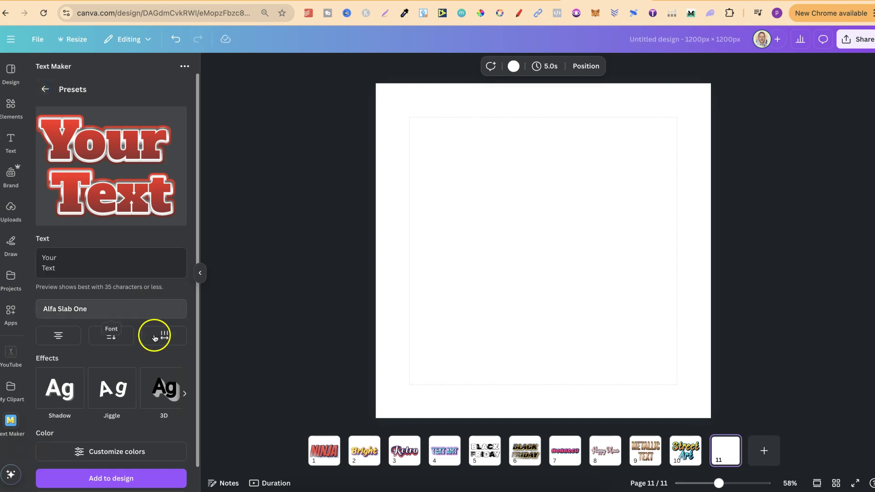
Step: Enable the Jiggle effect on the artwork at angle 24, amplitude 0.1, then return to presets
{"action": "scroll", "coordinate": [157, 363], "scroll_direction": "down", "scroll_amount": 1}
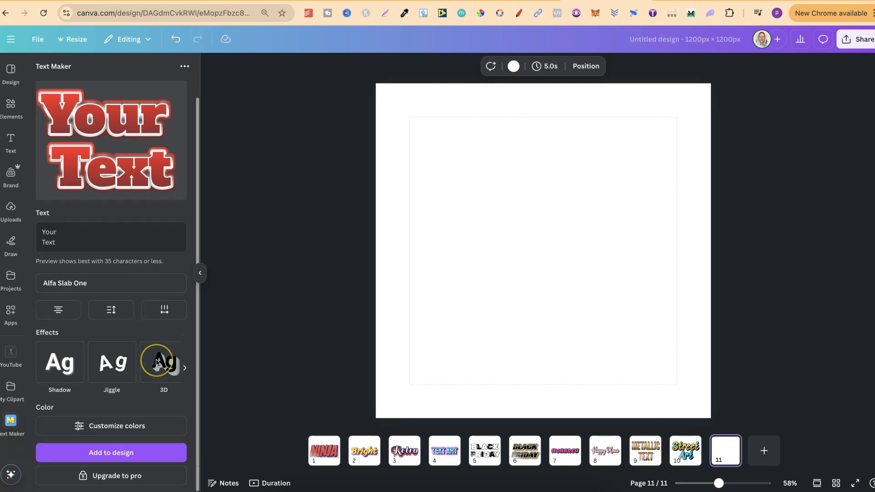
{"action": "left_click", "coordinate": [114, 362]}
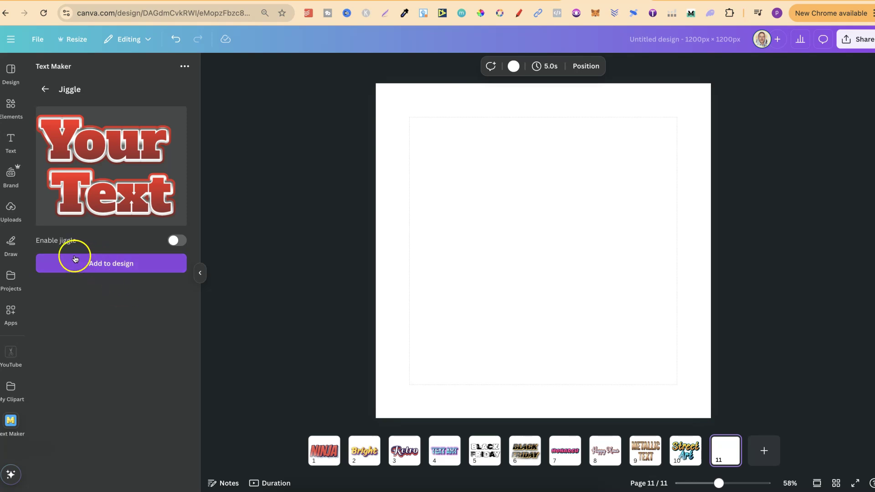
{"action": "left_click", "coordinate": [173, 242]}
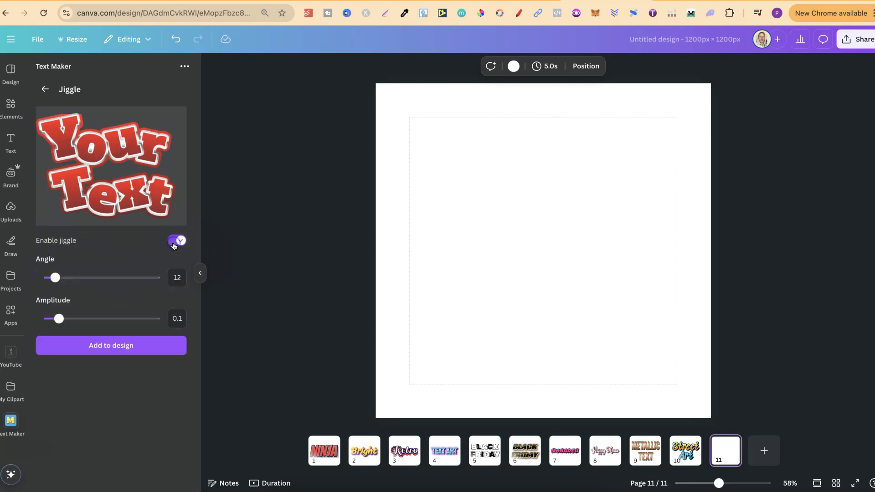
{"action": "mouse_move", "coordinate": [67, 277]}
{"action": "left_mouse_down"}
{"action": "mouse_move", "coordinate": [98, 278]}
{"action": "mouse_move", "coordinate": [68, 277]}
{"action": "left_mouse_up"}
{"action": "left_click", "coordinate": [45, 88]}
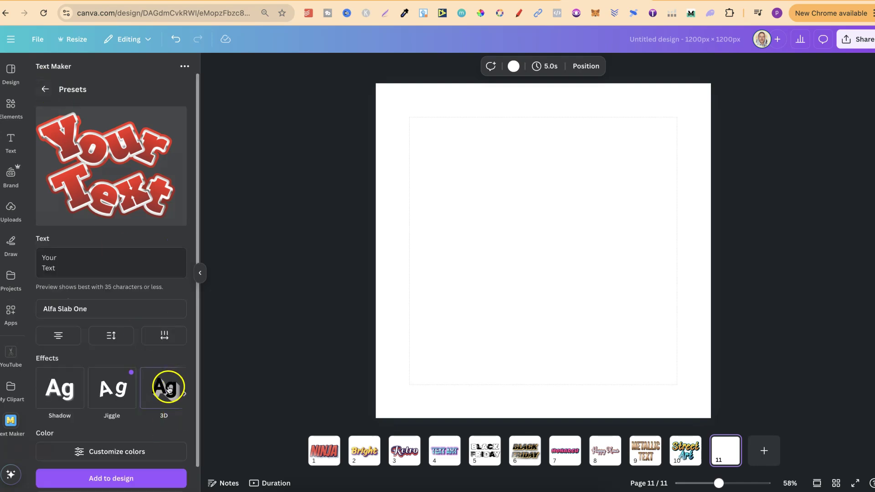
Step: Page the Effects carousel to its end to check the Outline and Filling effects
{"action": "left_click", "coordinate": [185, 393]}
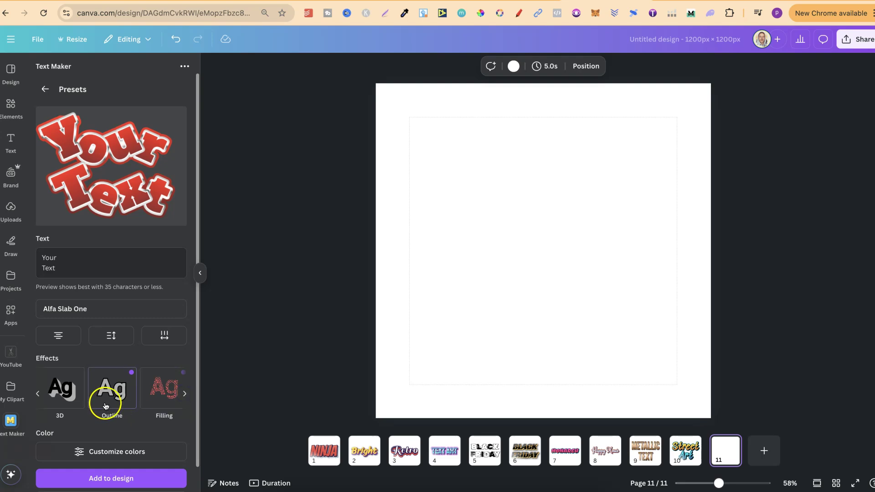
{"action": "left_click", "coordinate": [185, 394]}
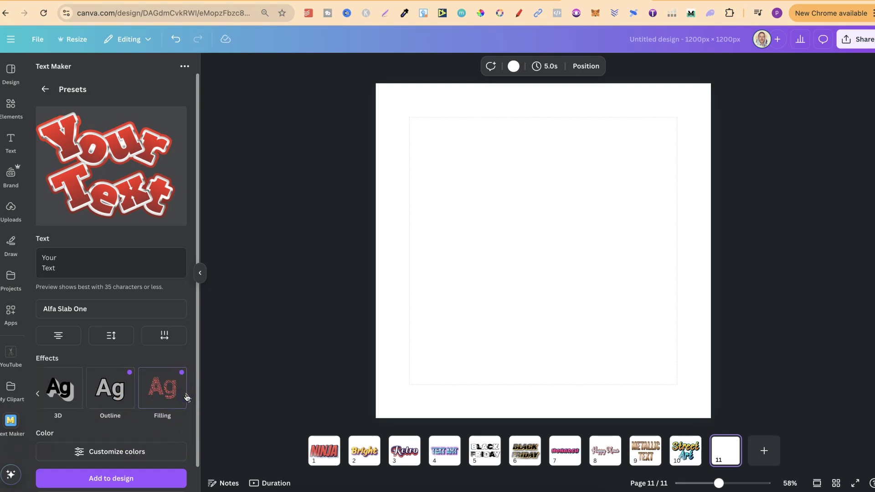
{"action": "left_click", "coordinate": [131, 385]}
{"action": "left_click", "coordinate": [160, 384]}
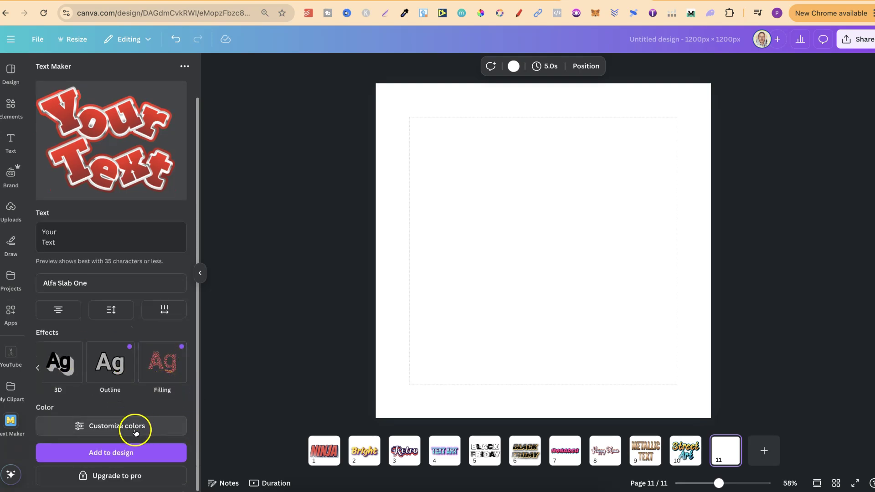
Step: Set the #fc0102-to-#7c1e20 red fill gradient's direction to 110
{"action": "left_click", "coordinate": [114, 428]}
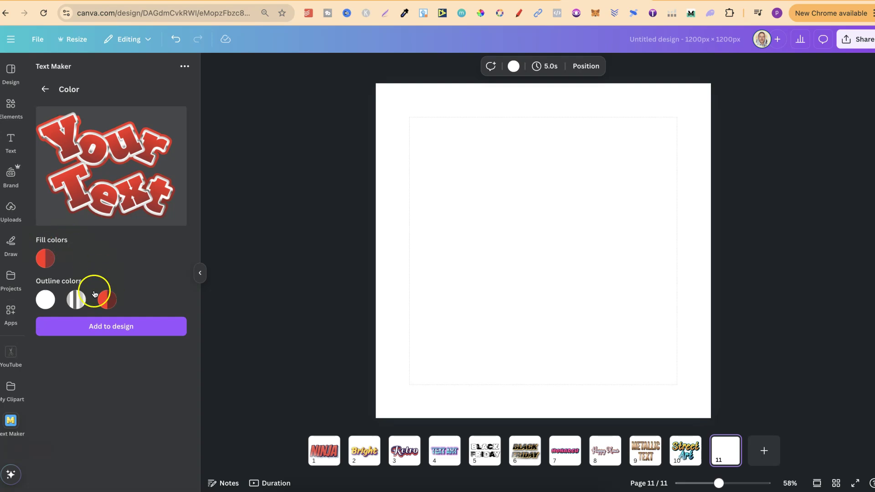
{"action": "left_click", "coordinate": [46, 261]}
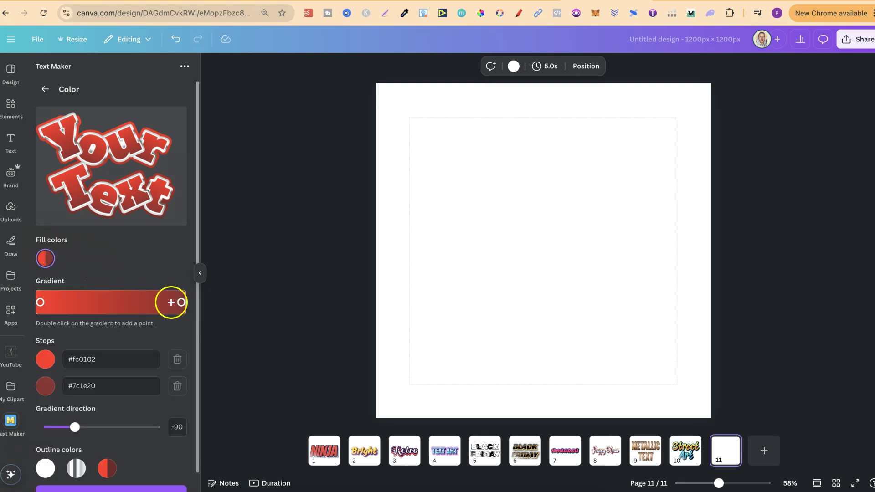
{"action": "mouse_move", "coordinate": [182, 303]}
{"action": "left_mouse_down"}
{"action": "mouse_move", "coordinate": [98, 302]}
{"action": "mouse_move", "coordinate": [175, 304]}
{"action": "left_mouse_up"}
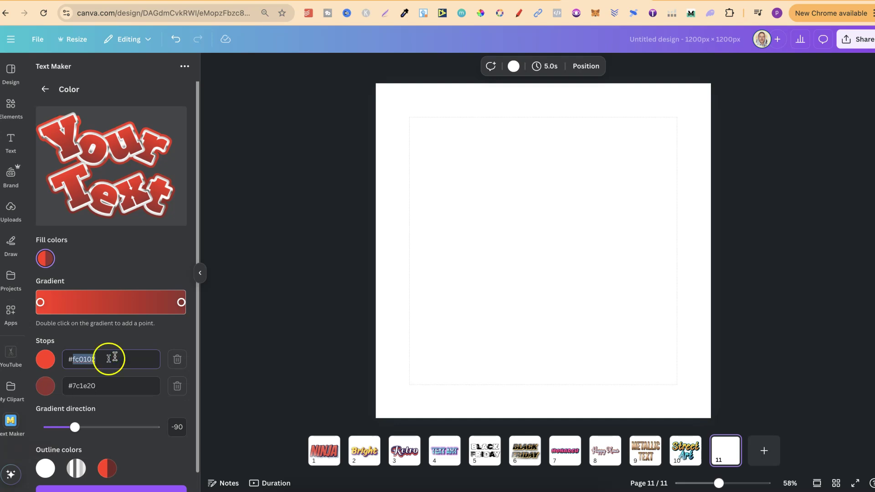
{"action": "double_click", "coordinate": [78, 358]}
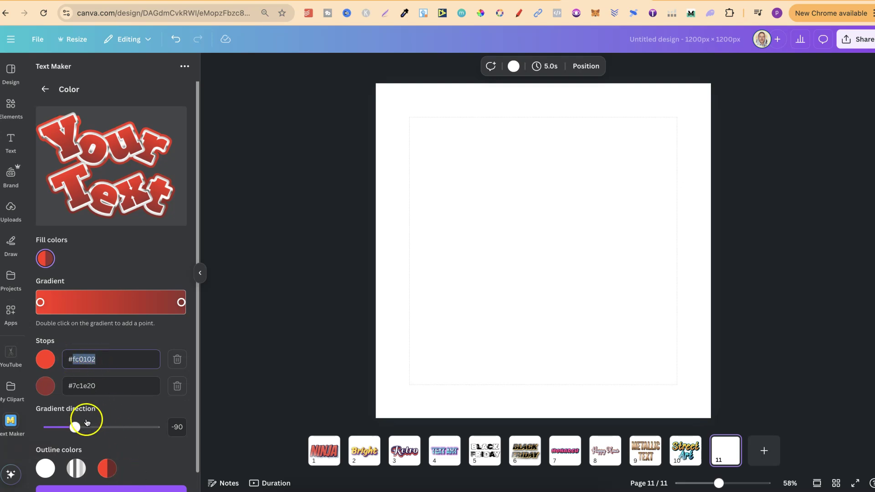
{"action": "left_click_drag", "start_coordinate": [87, 422], "coordinate": [134, 428]}
{"action": "scroll", "coordinate": [135, 430], "scroll_direction": "down", "scroll_amount": 1}
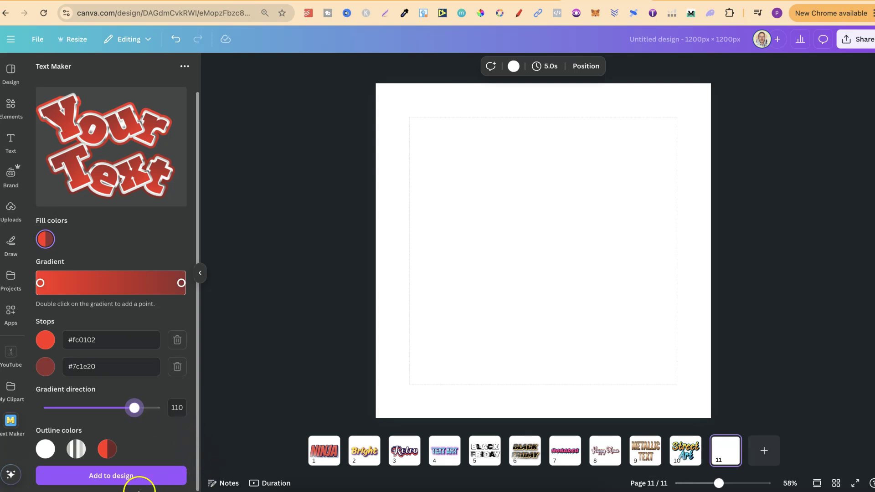
Step: Add the 'Your Text' artwork to page 11 at Medium quality
{"action": "left_click", "coordinate": [121, 476]}
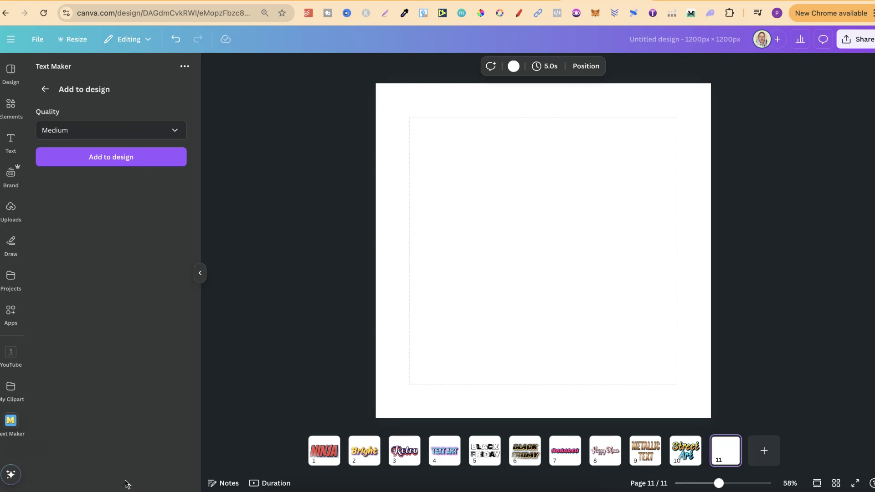
{"action": "left_click", "coordinate": [130, 134]}
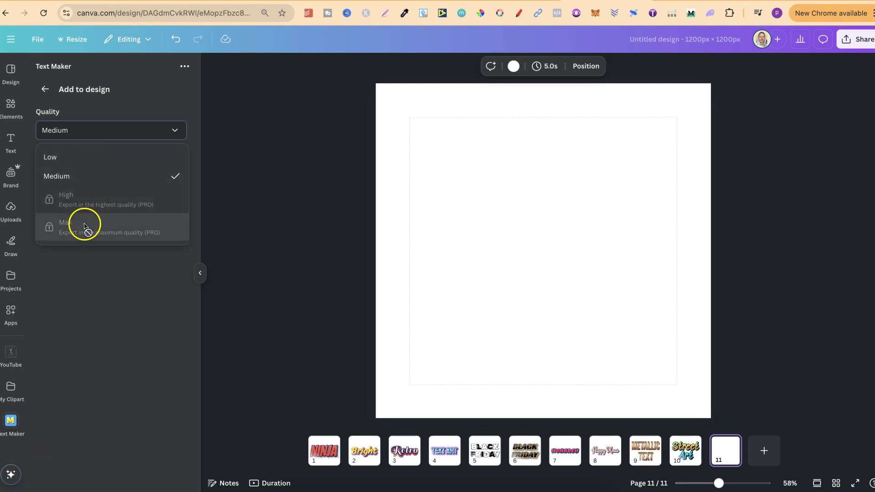
{"action": "left_click", "coordinate": [115, 178]}
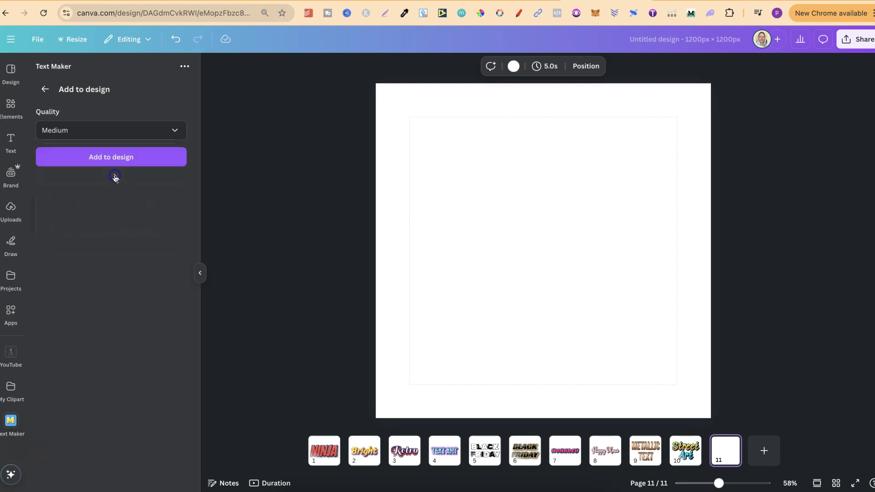
{"action": "left_click", "coordinate": [116, 155]}
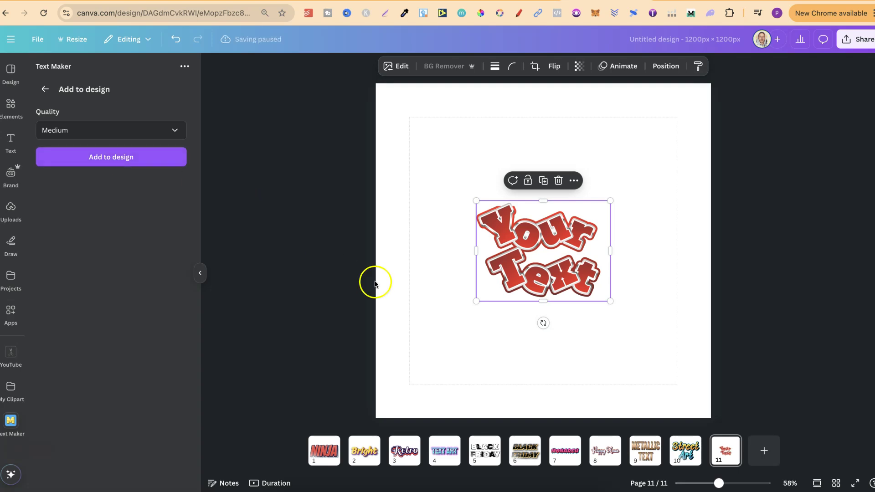
Step: Drag the artwork's corners outward to fill most of page 11, then return Text Maker to its main panel
{"action": "left_click_drag", "start_coordinate": [476, 301], "coordinate": [394, 340]}
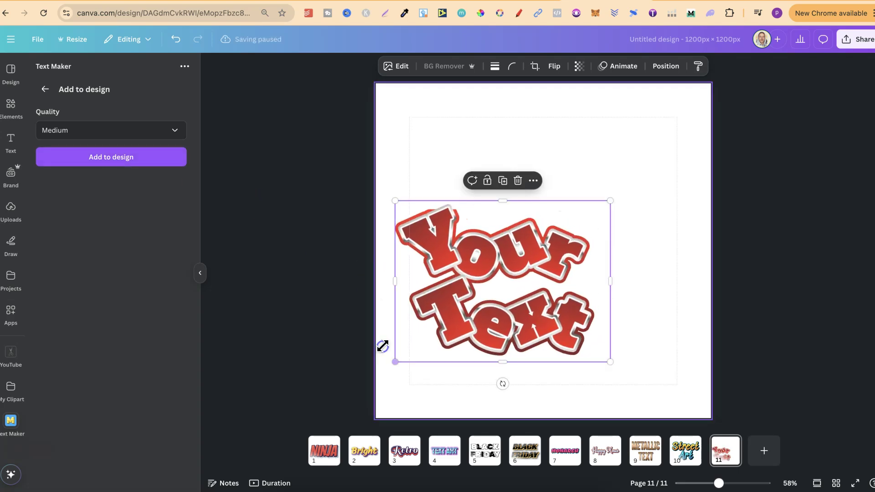
{"action": "left_click_drag", "start_coordinate": [609, 202], "coordinate": [677, 123]}
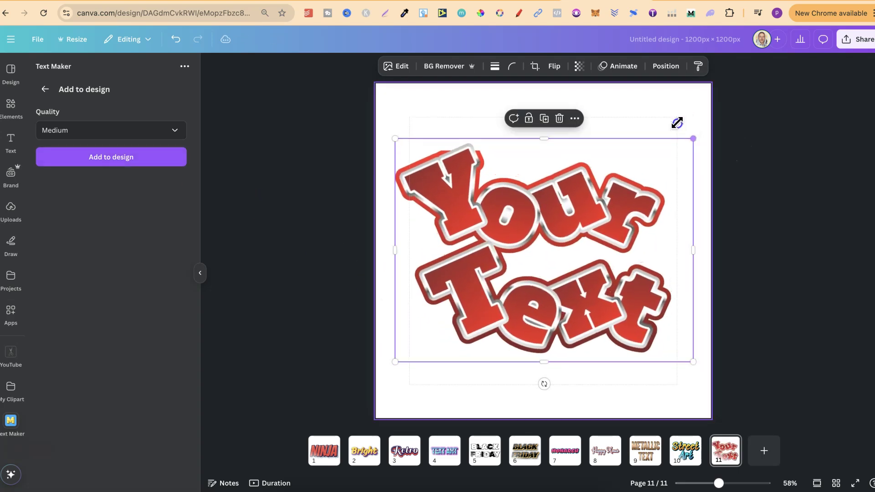
{"action": "left_click", "coordinate": [45, 90]}
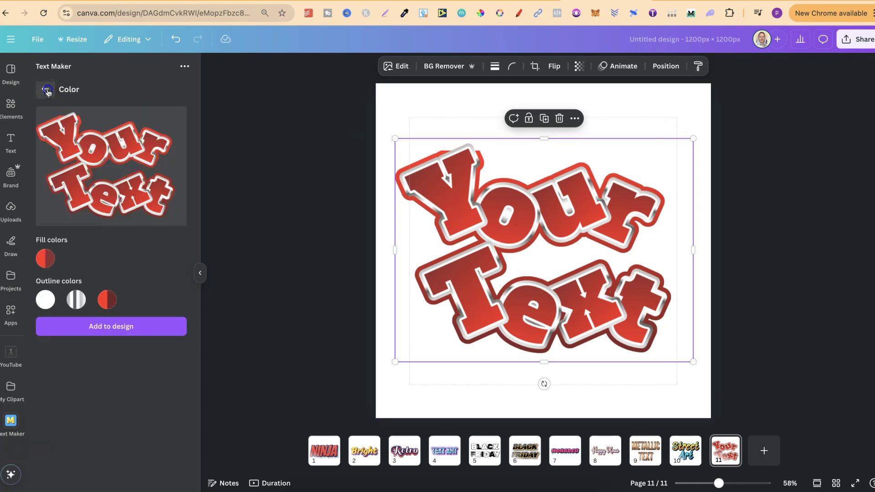
{"action": "left_click", "coordinate": [48, 91]}
{"action": "scroll", "coordinate": [152, 340], "scroll_direction": "down", "scroll_amount": 2}
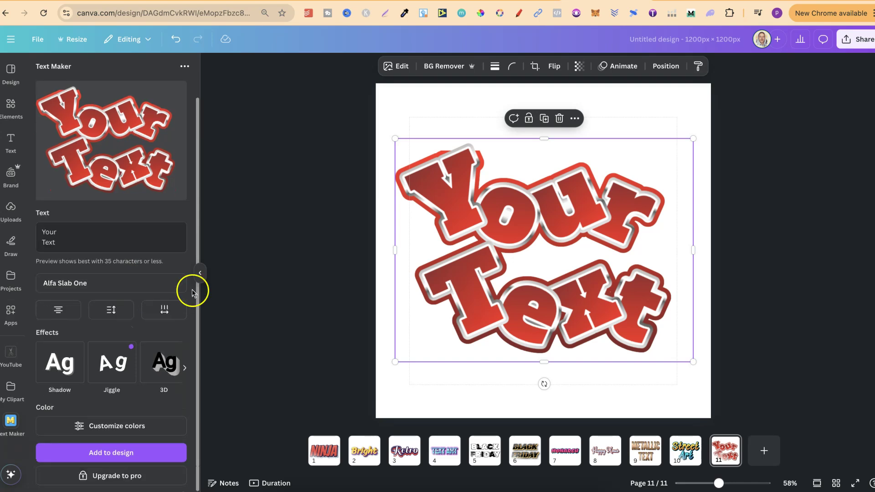
Step: Go from the Text Maker Pro upgrade offer to its external checkout, confirming leaving Canva
{"action": "left_click", "coordinate": [129, 480]}
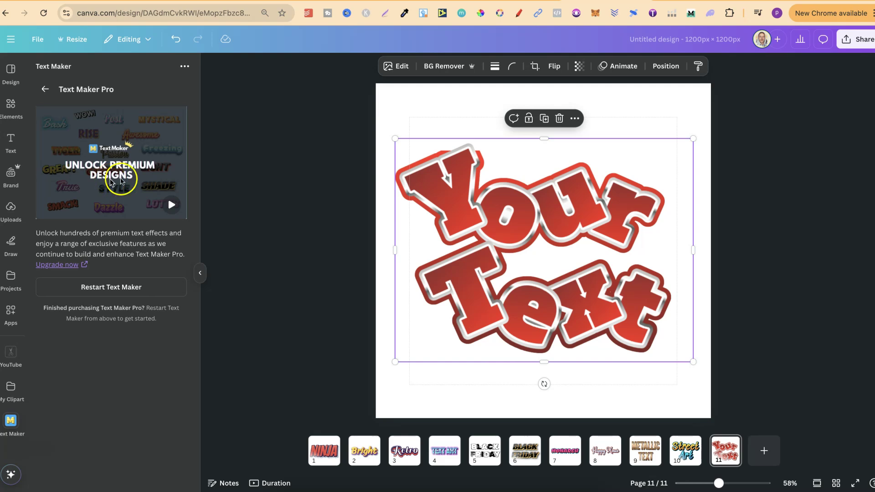
{"action": "left_click", "coordinate": [70, 266]}
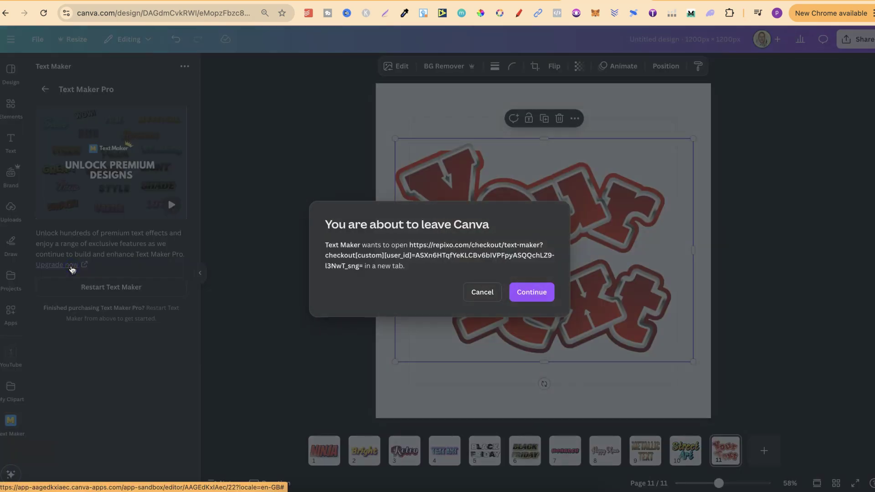
{"action": "left_click", "coordinate": [530, 291]}
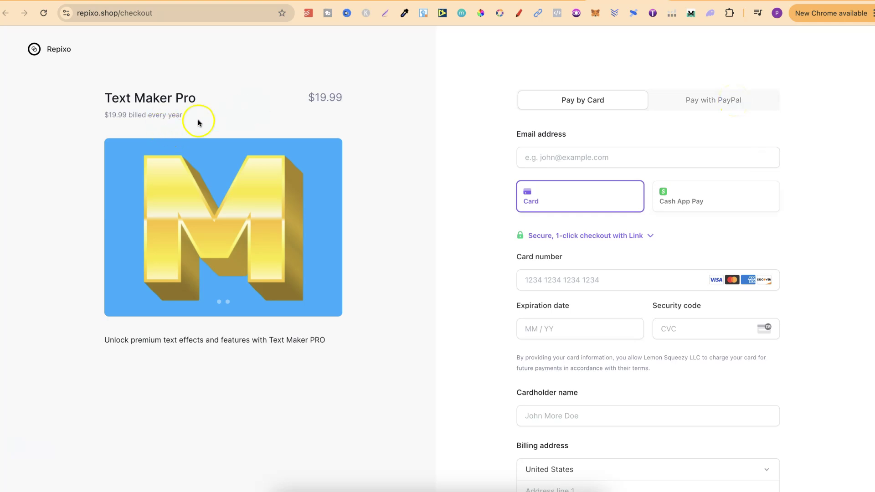
Step: Highlight the $19.99 price and the 'billed every year' note on the checkout page
{"action": "left_click_drag", "start_coordinate": [318, 98], "coordinate": [349, 103]}
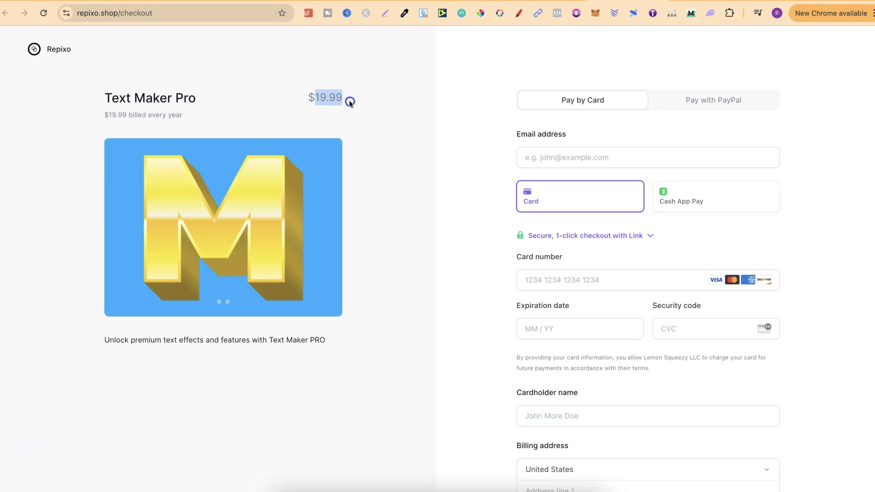
{"action": "left_click_drag", "start_coordinate": [146, 115], "coordinate": [189, 115]}
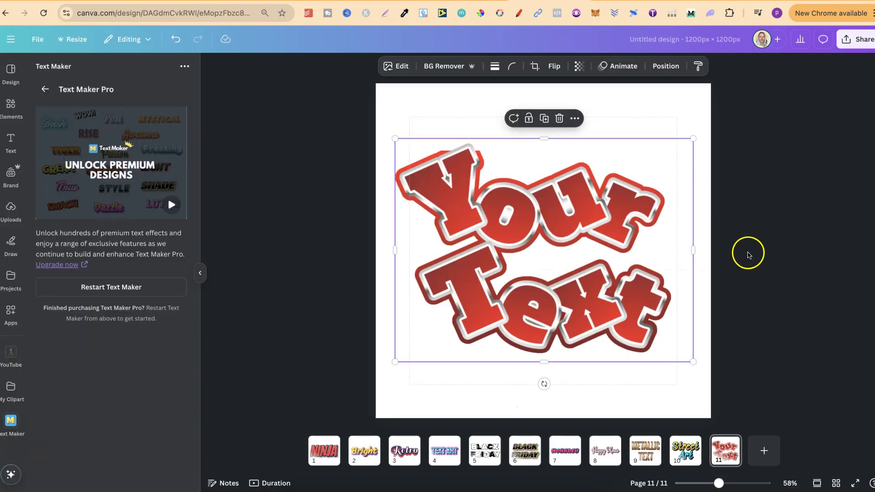
Step: Select the 'Your Text' artwork, enlarge it from both bottom corners and move it up to the page centre
{"action": "left_click", "coordinate": [749, 293]}
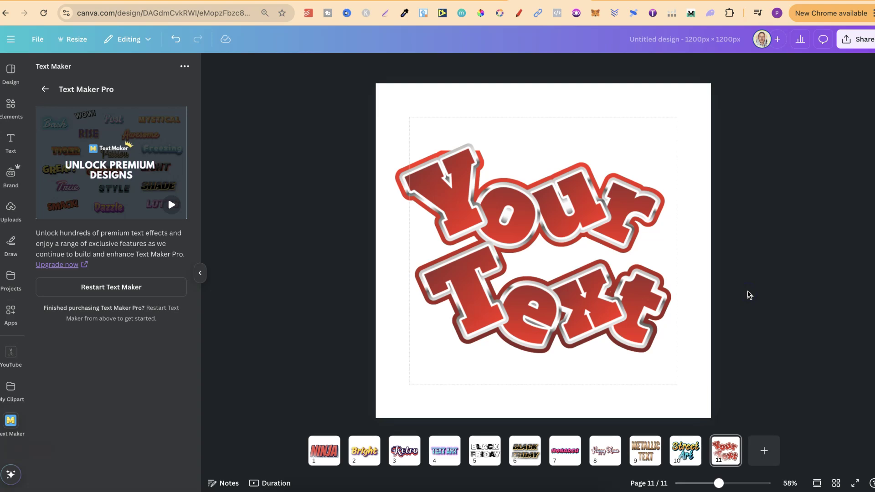
{"action": "left_click", "coordinate": [573, 295]}
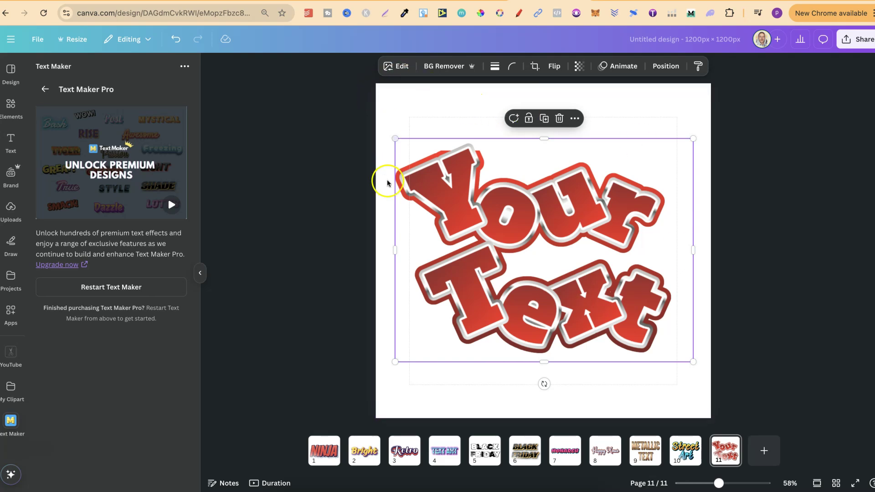
{"action": "left_click", "coordinate": [73, 39]}
{"action": "left_click", "coordinate": [37, 39]}
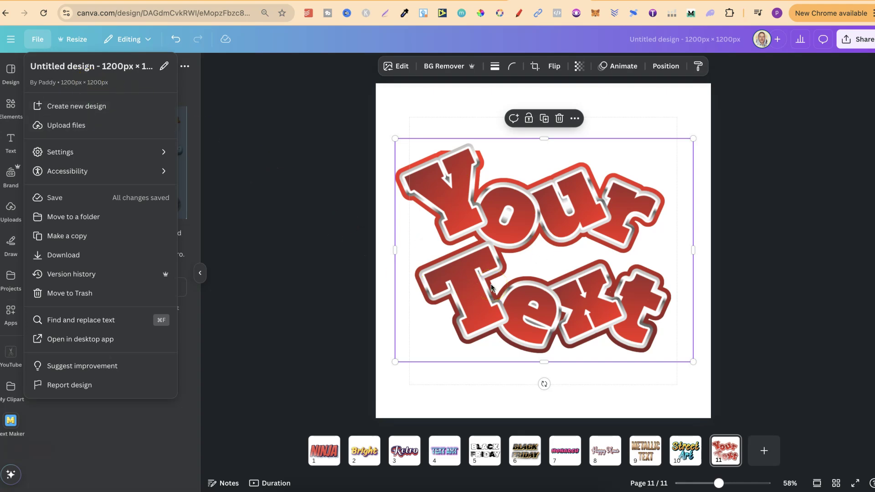
{"action": "left_click", "coordinate": [401, 377]}
{"action": "left_click", "coordinate": [395, 360]}
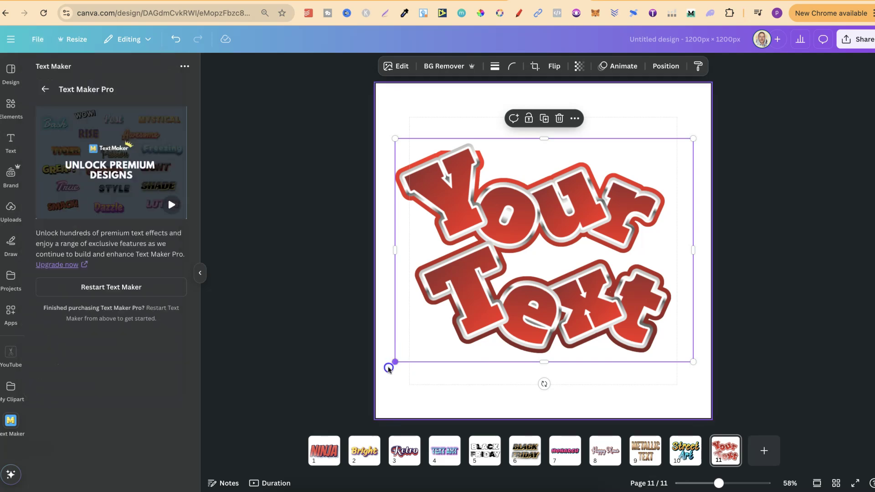
{"action": "left_click_drag", "start_coordinate": [389, 369], "coordinate": [385, 368]}
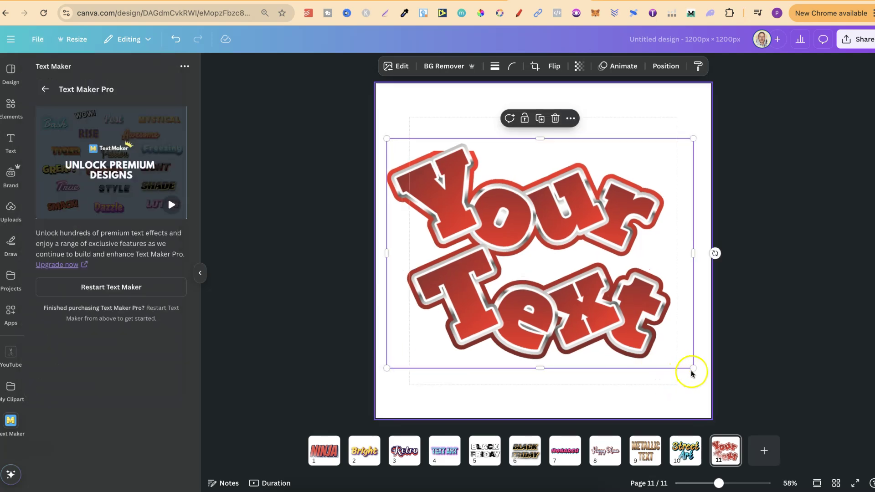
{"action": "left_click_drag", "start_coordinate": [691, 368], "coordinate": [702, 371]}
{"action": "mouse_move", "coordinate": [664, 309]}
{"action": "left_mouse_down"}
{"action": "mouse_move", "coordinate": [664, 295]}
{"action": "mouse_move", "coordinate": [668, 305]}
{"action": "left_mouse_up"}
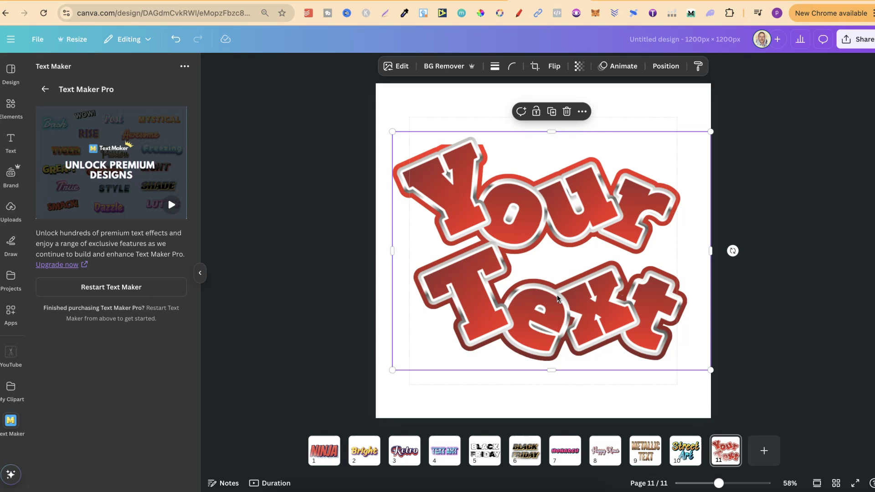
{"action": "left_click", "coordinate": [725, 313]}
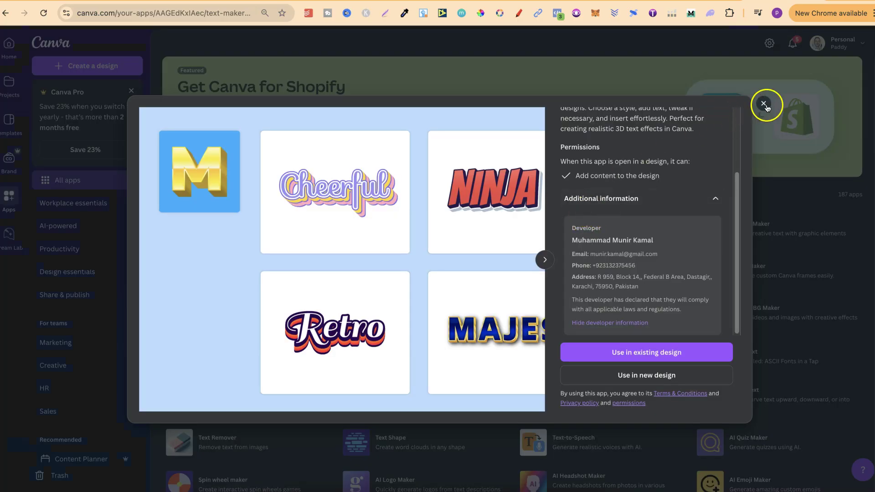
Step: Search the apps directory for 'text maker' and open the Text Maker app's details
{"action": "left_click", "coordinate": [762, 106]}
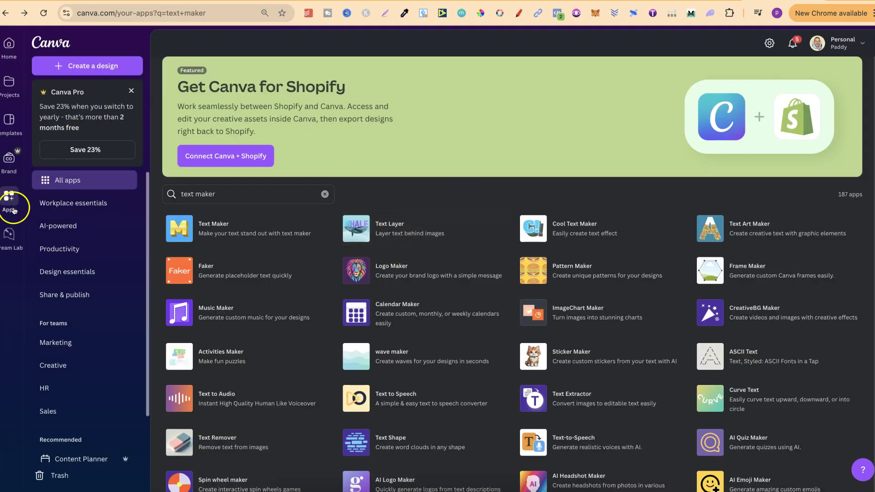
{"action": "left_click", "coordinate": [324, 195]}
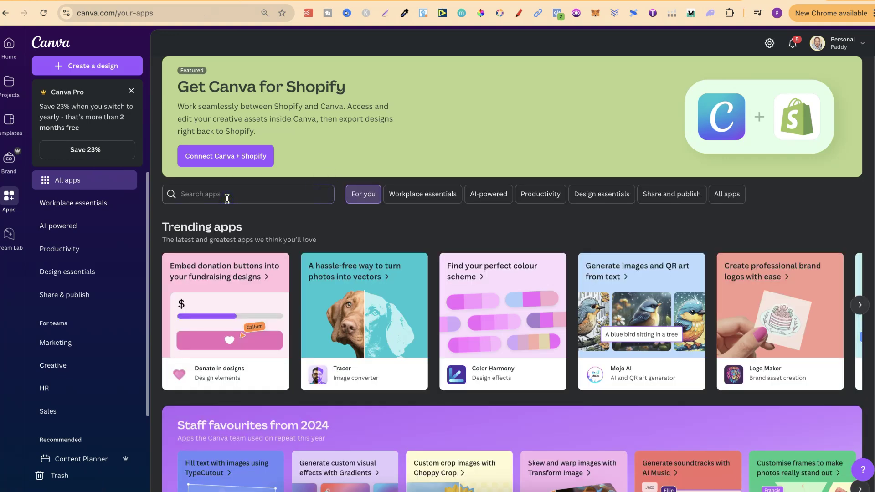
{"action": "type", "text": "text maker"}
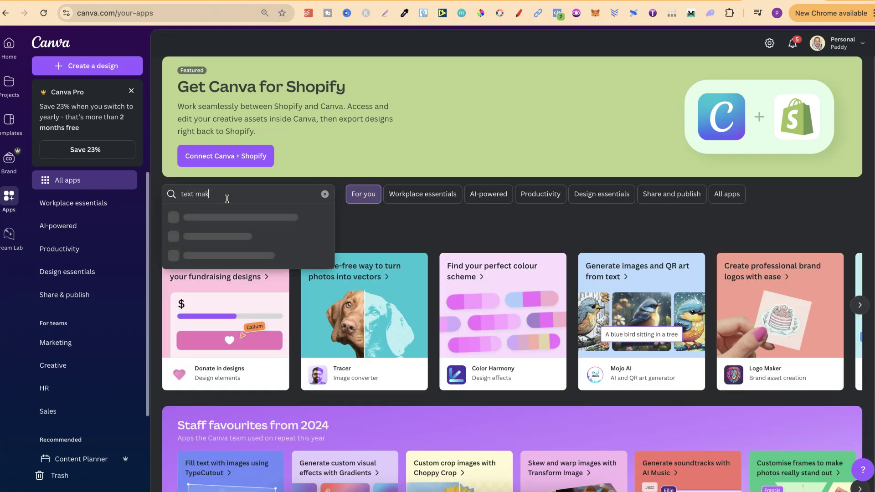
{"action": "left_click", "coordinate": [231, 198]}
{"action": "key", "text": "Return"}
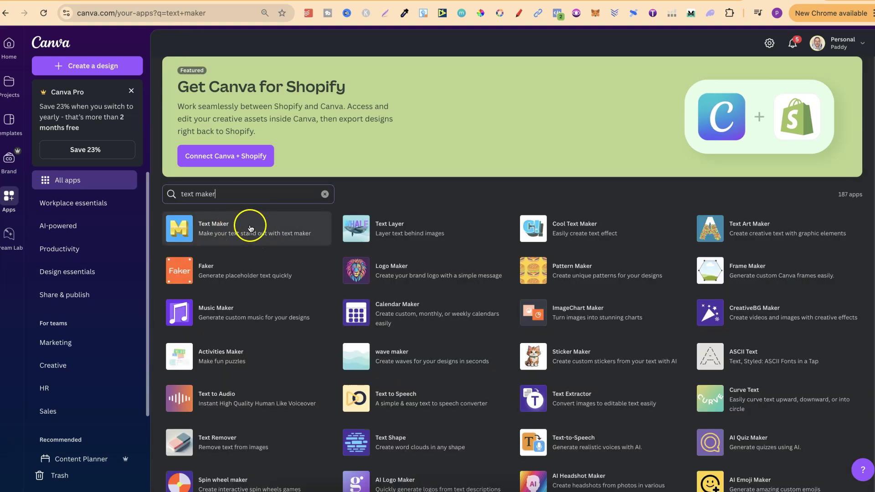
{"action": "left_click", "coordinate": [248, 228]}
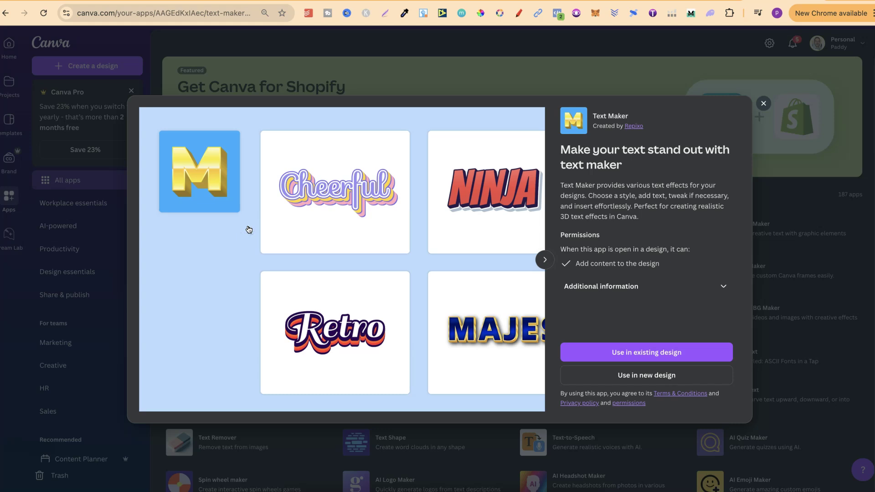